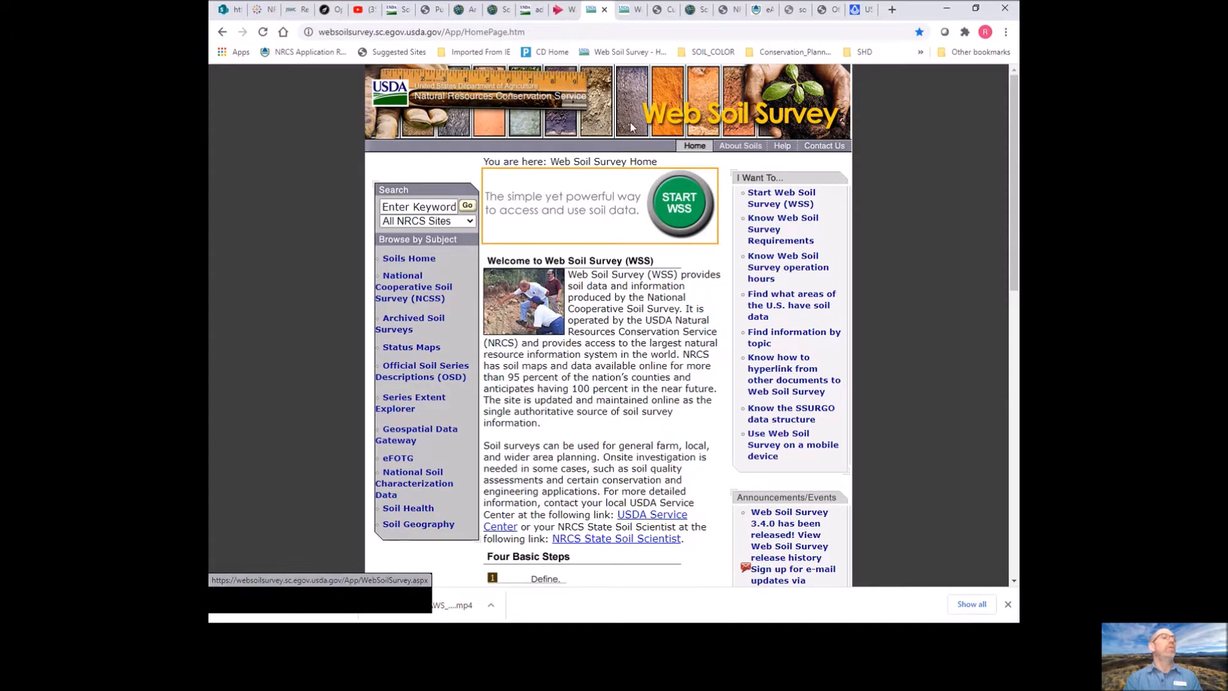
# In the Web Soil Survey application, navigate by address to malta, idaho and center the map on the farm fields north of town.
pyautogui.click(629, 14)
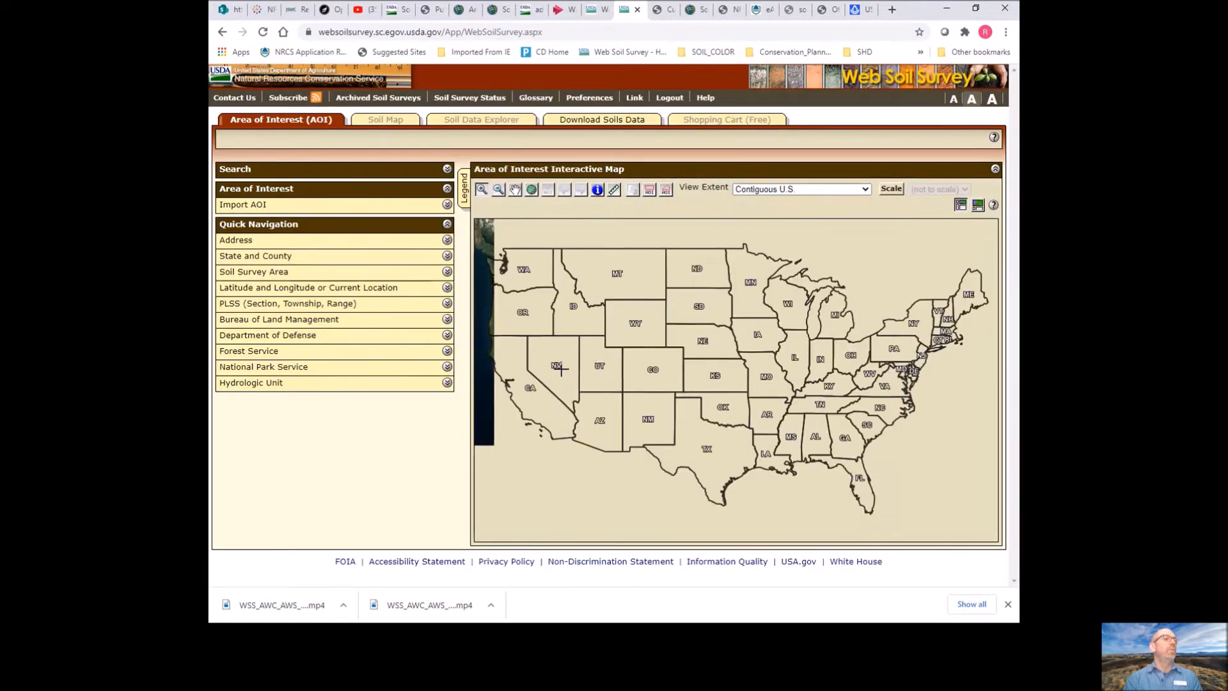
pyautogui.click(406, 246)
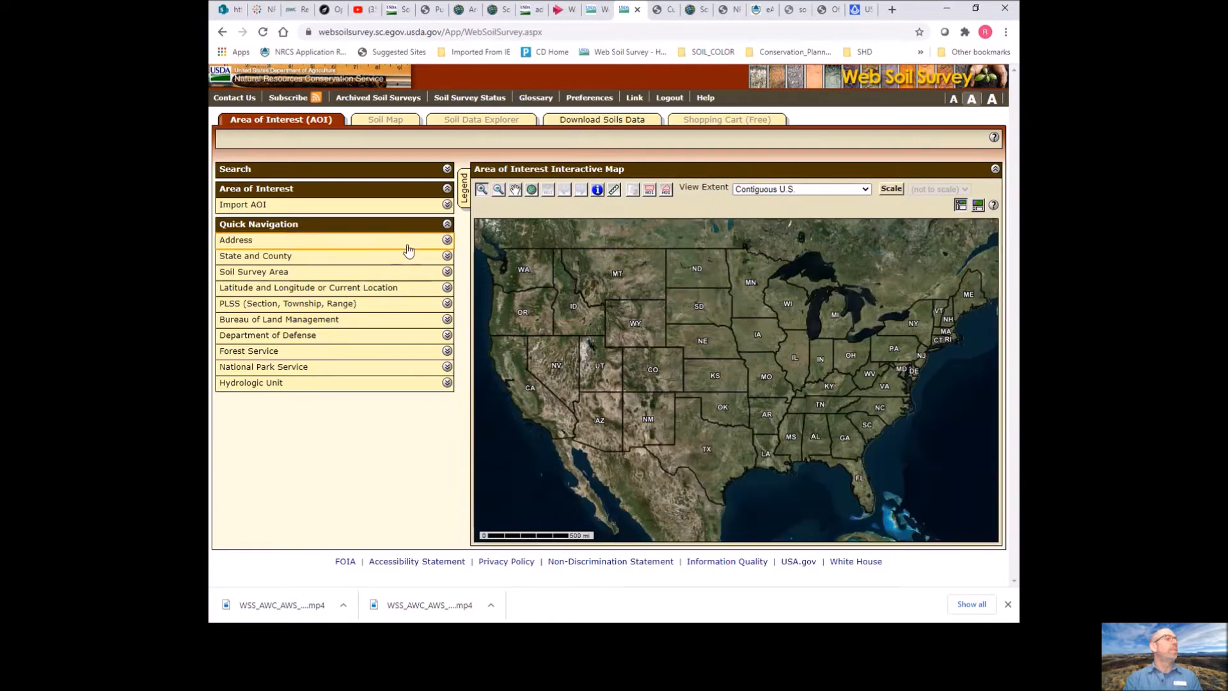
pyautogui.click(359, 284)
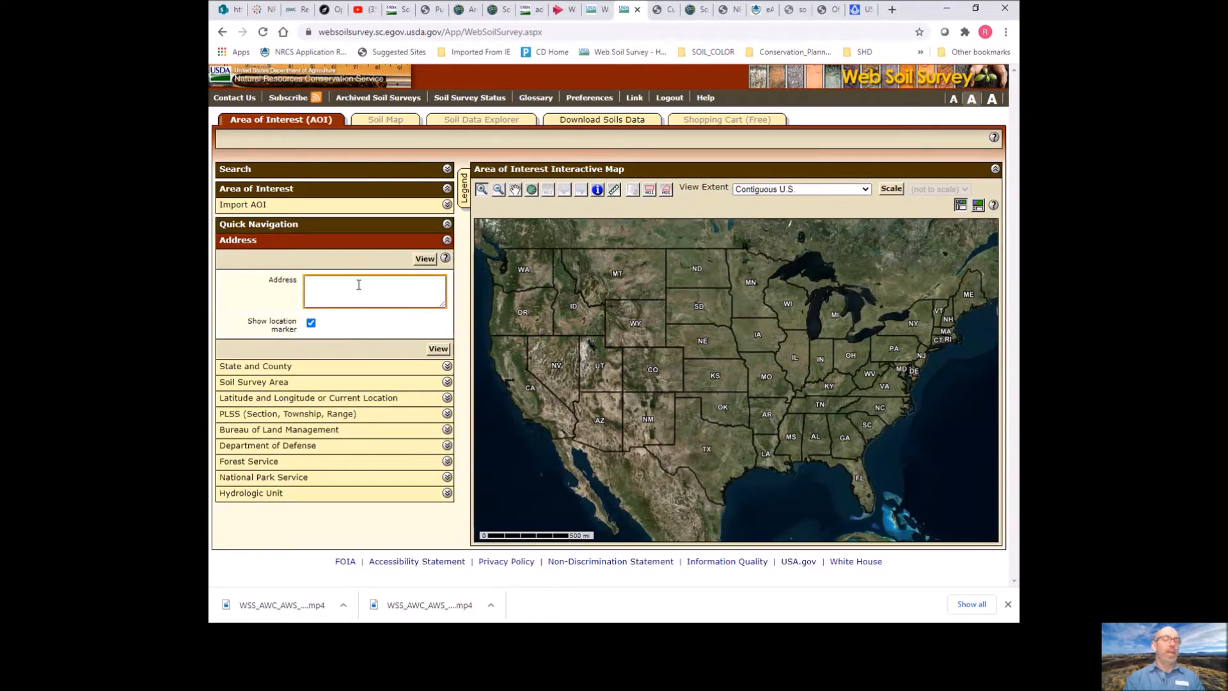
pyautogui.write('malta, ida')
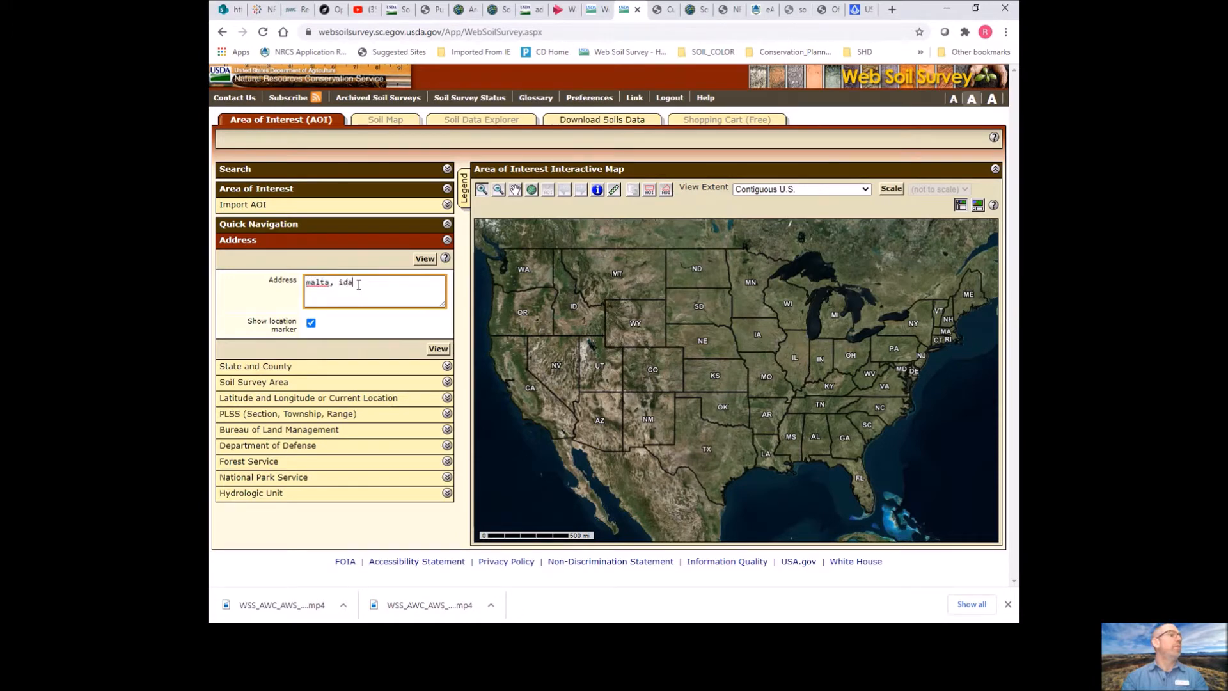
pyautogui.write('ho')
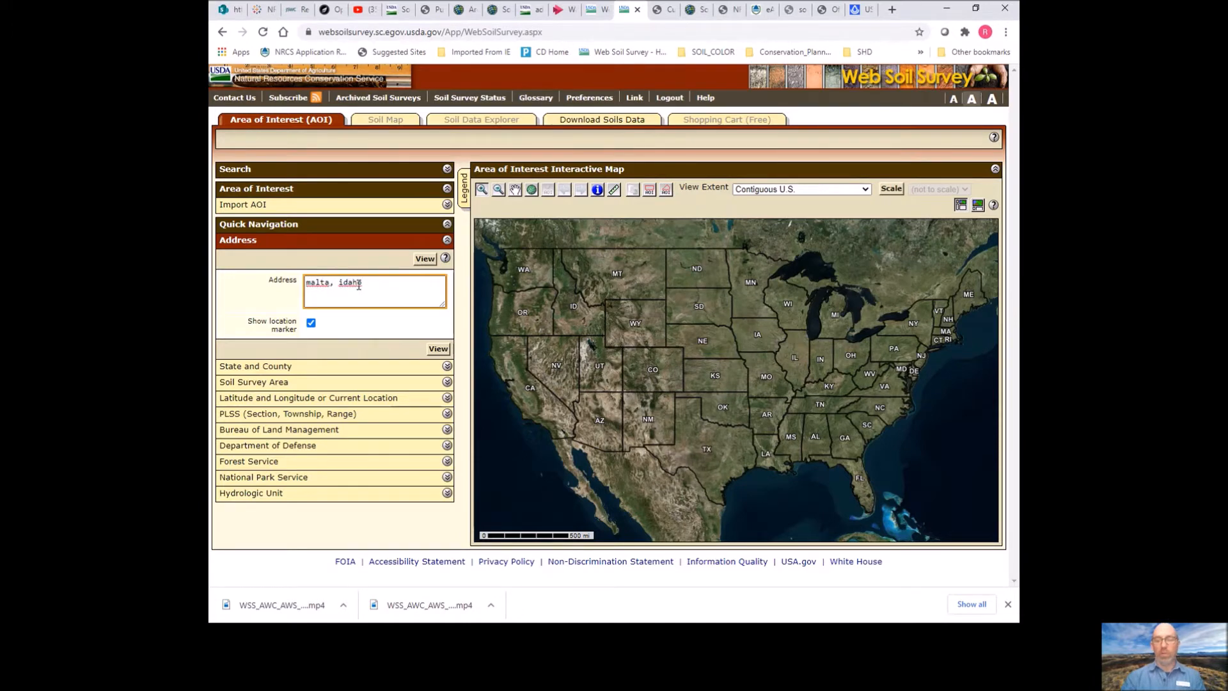
pyautogui.press('Return')
pyautogui.click(357, 284)
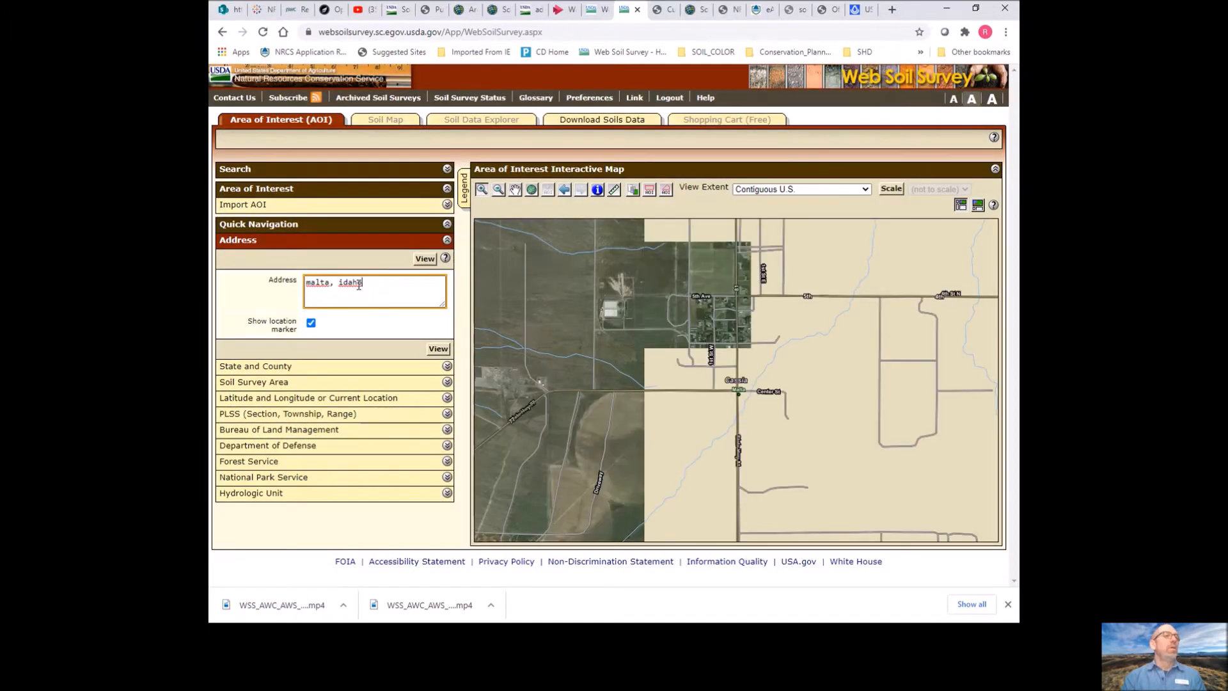
pyautogui.click(515, 190)
pyautogui.moveTo(681, 254); pyautogui.dragTo(666, 453)
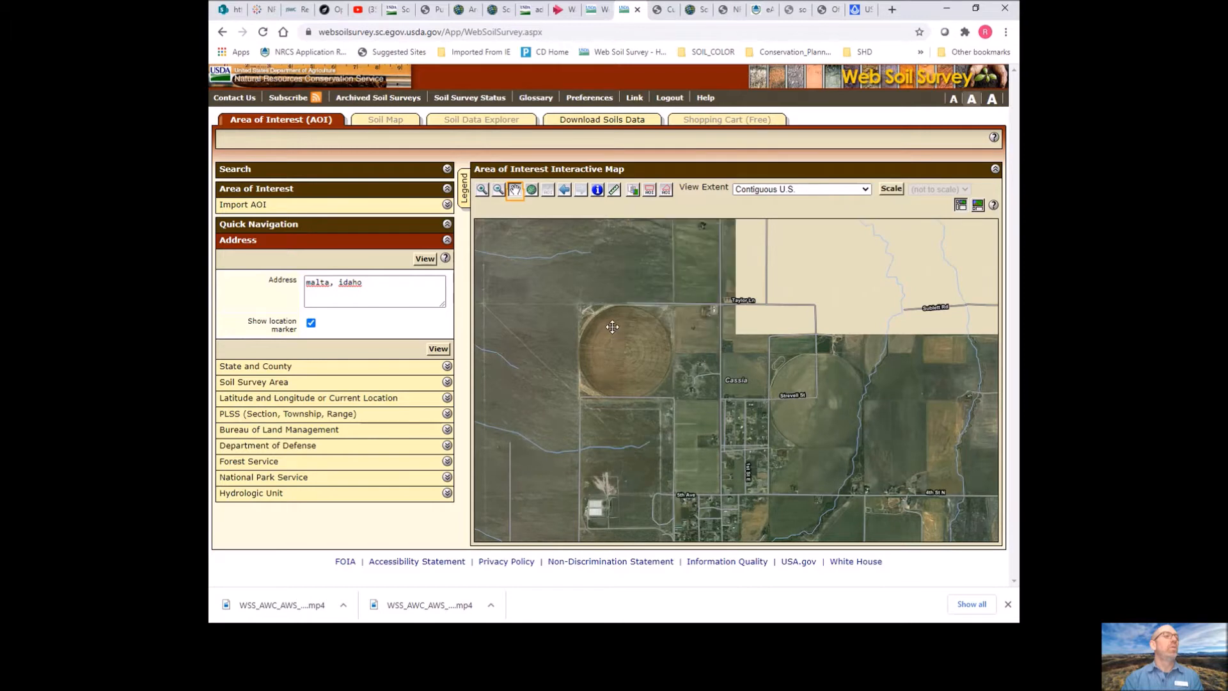
pyautogui.moveTo(612, 314); pyautogui.dragTo(595, 397)
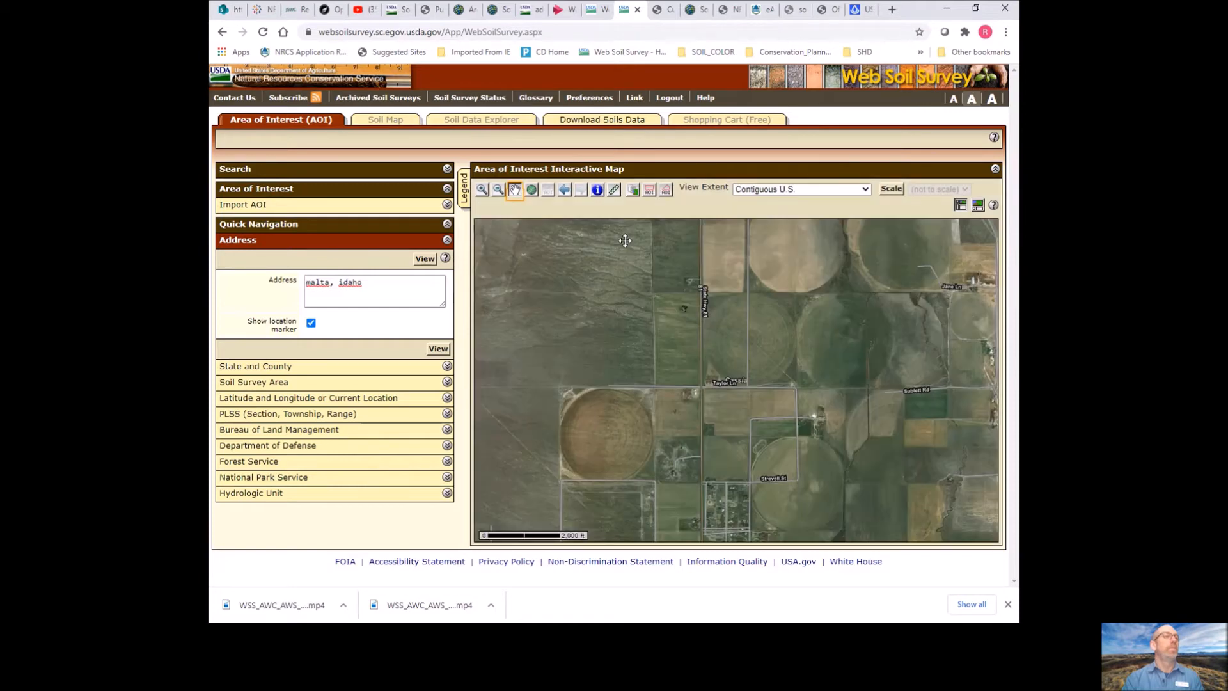
pyautogui.click(666, 192)
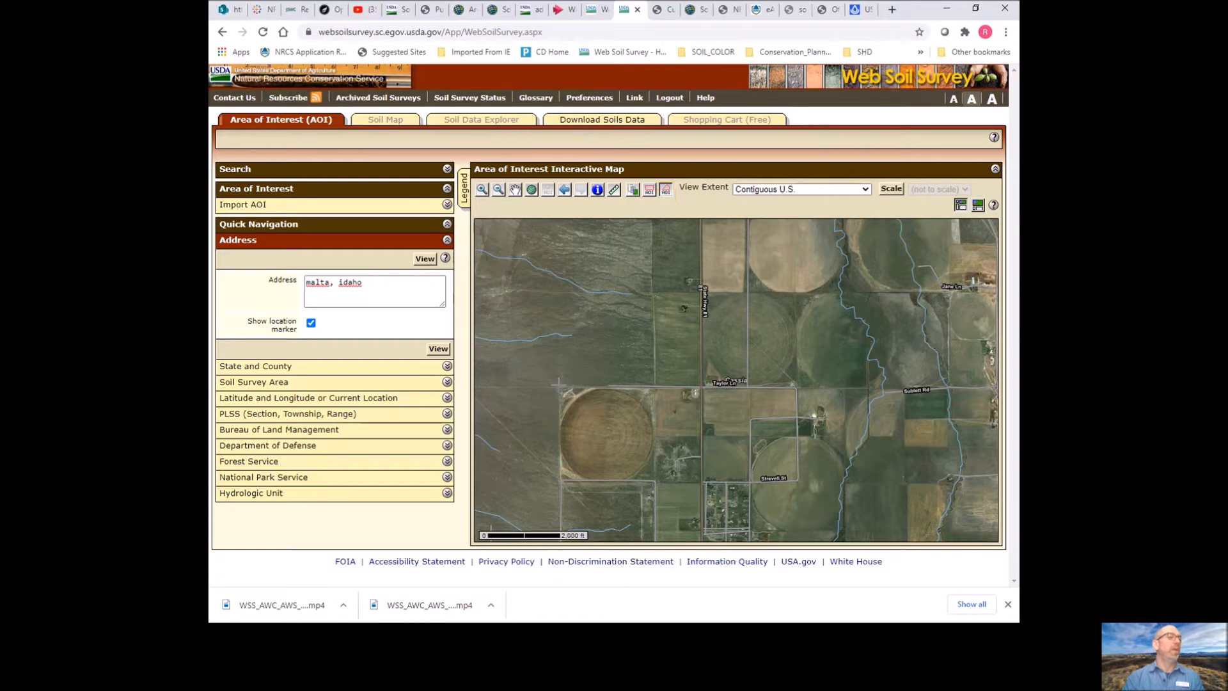
pyautogui.click(560, 385)
pyautogui.click(560, 481)
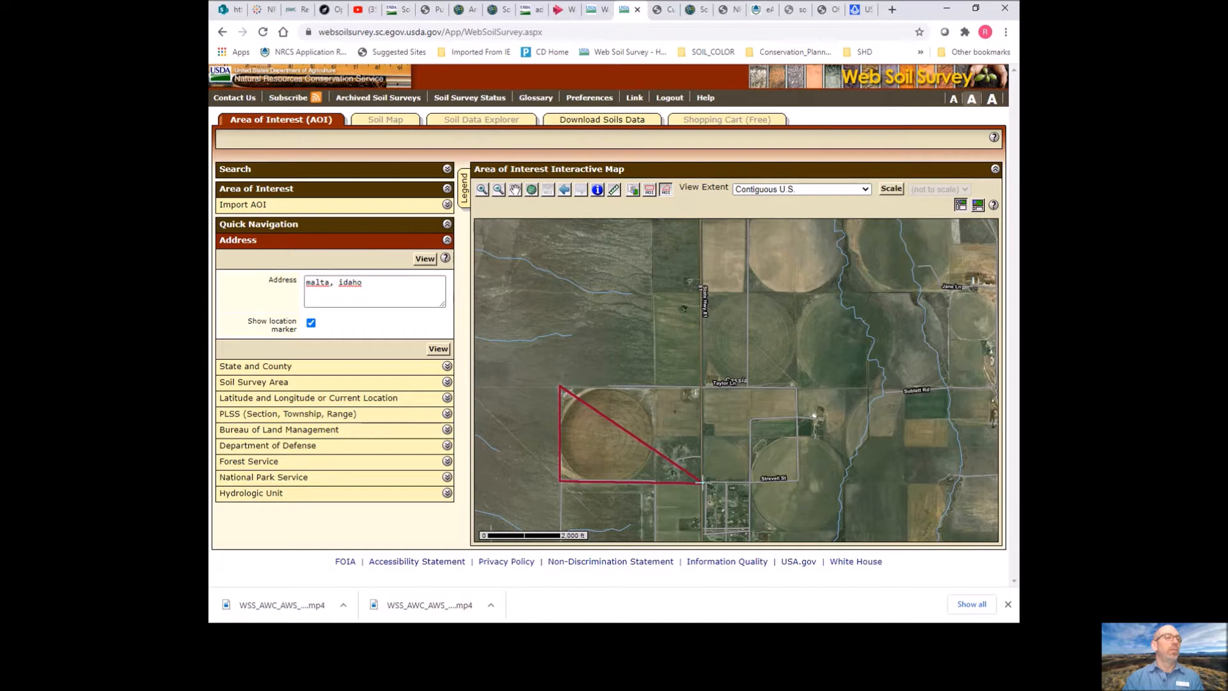
pyautogui.click(702, 482)
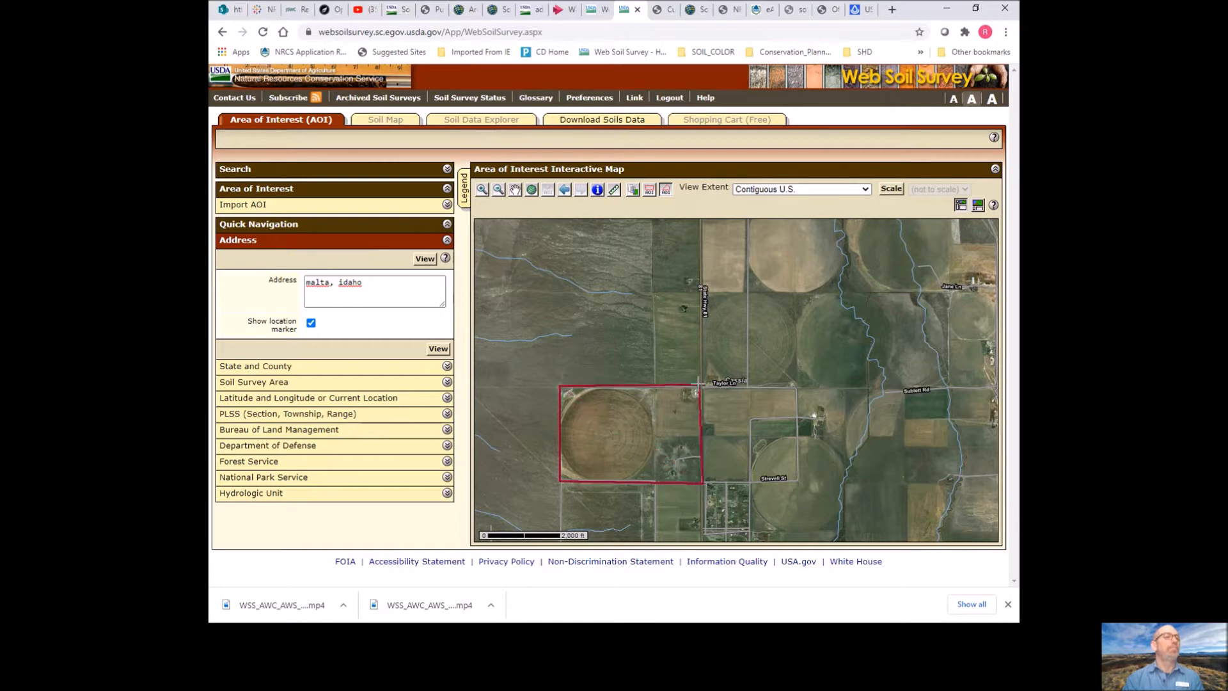
pyautogui.click(702, 387)
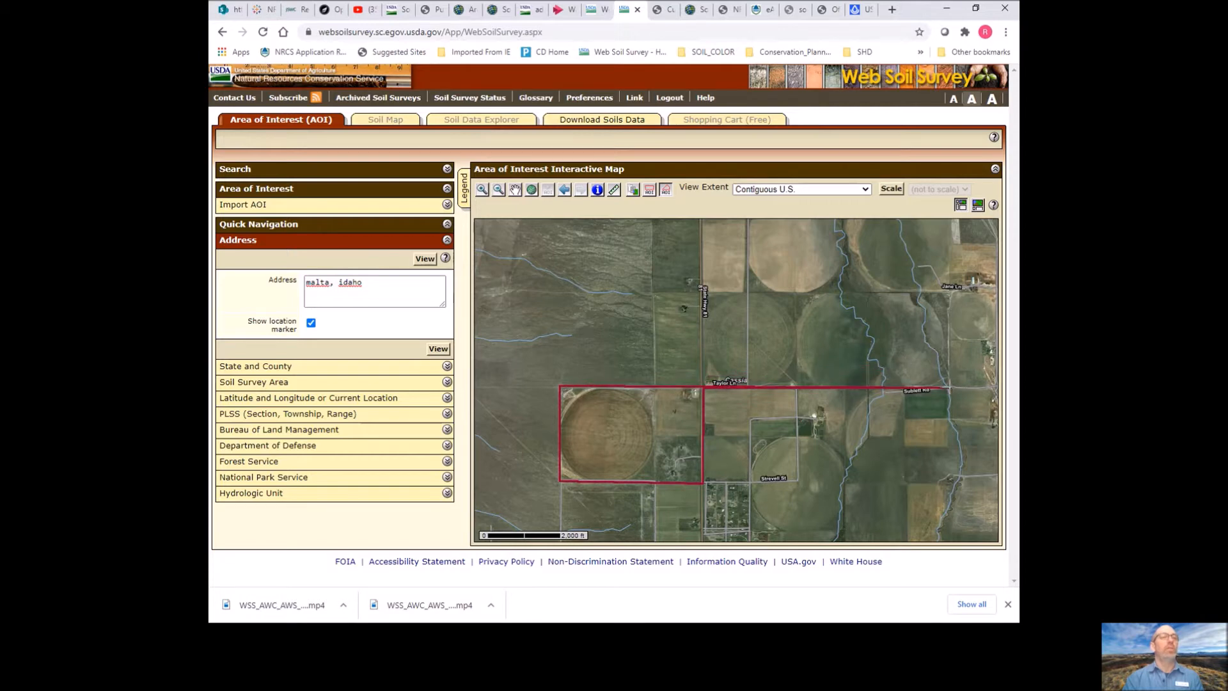
pyautogui.click(951, 389)
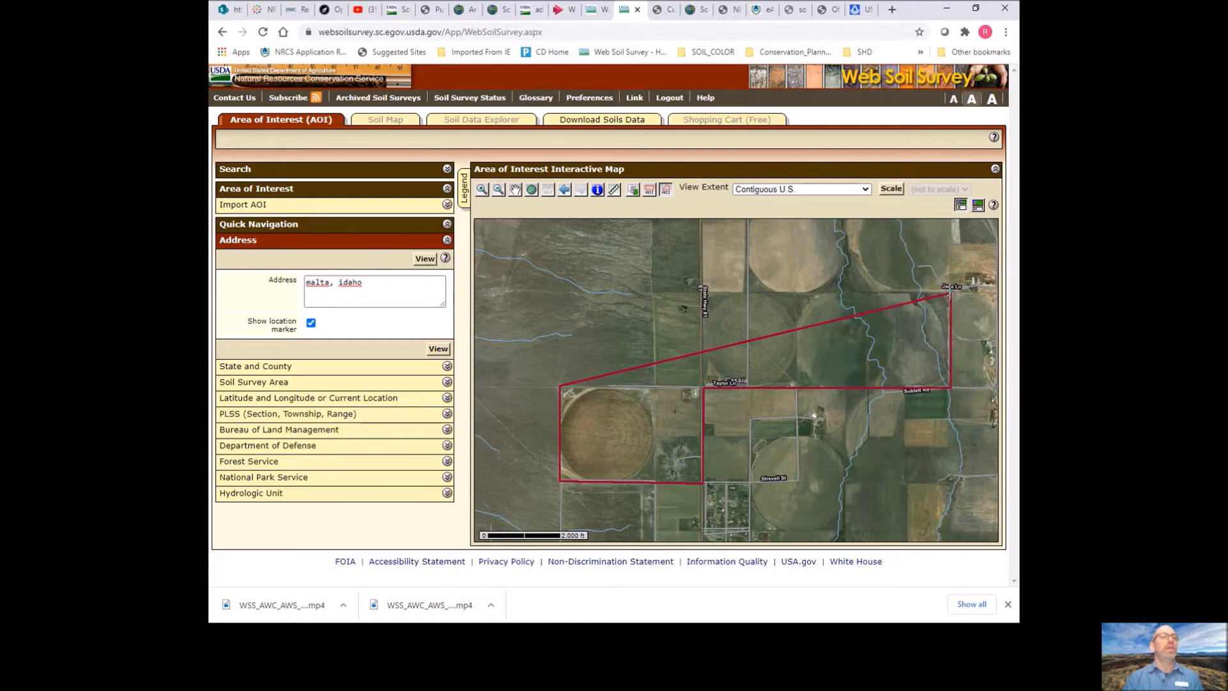
pyautogui.doubleClick(951, 294)
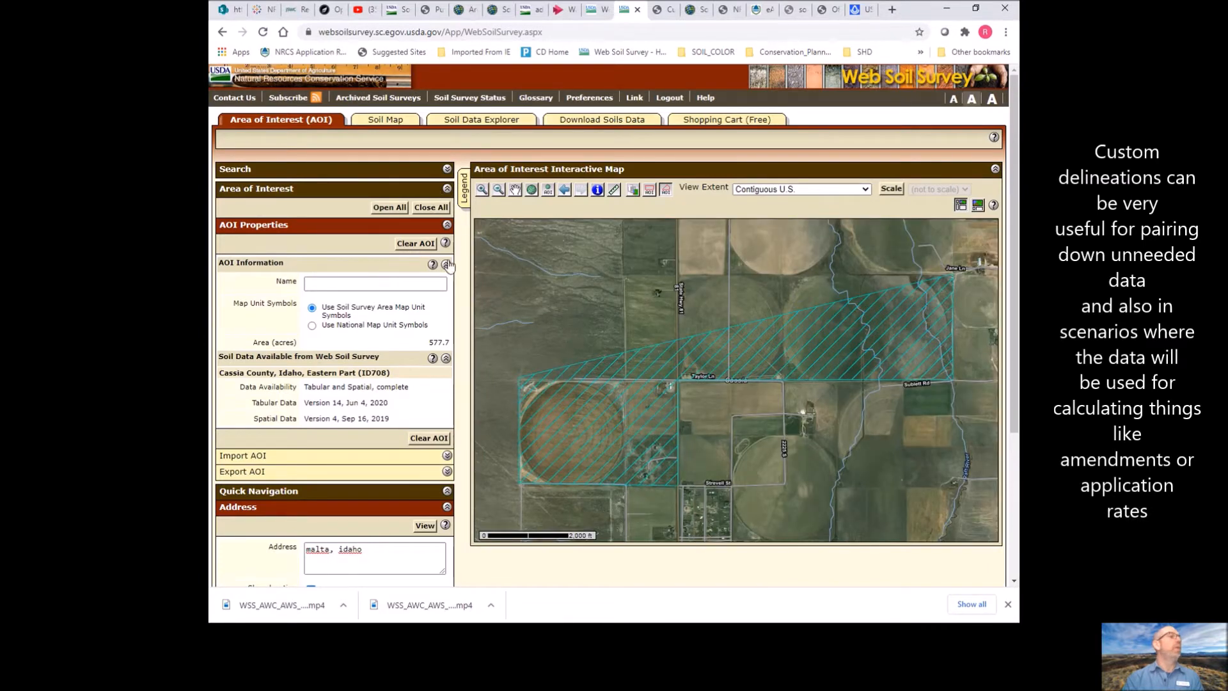
pyautogui.click(416, 243)
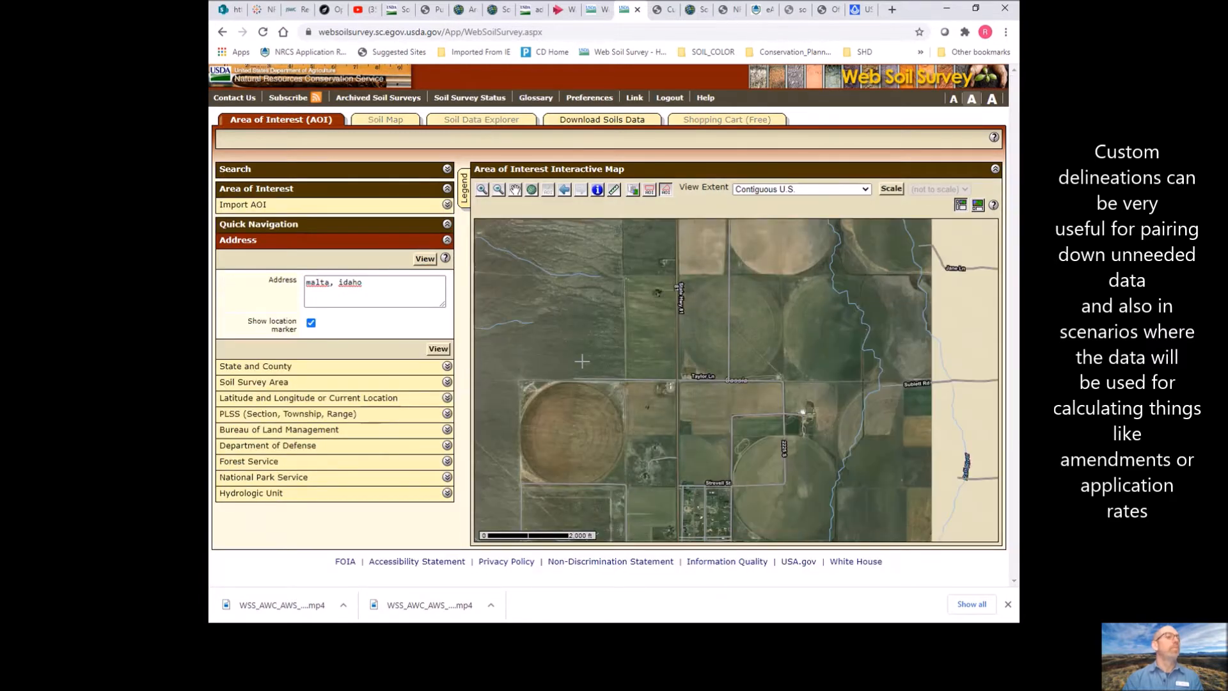
# Draw a polygon area of interest around the brown circular field's block south of Taylor Ln and the adjoining strip of fields up to Jane Ln.
pyautogui.click(520, 382)
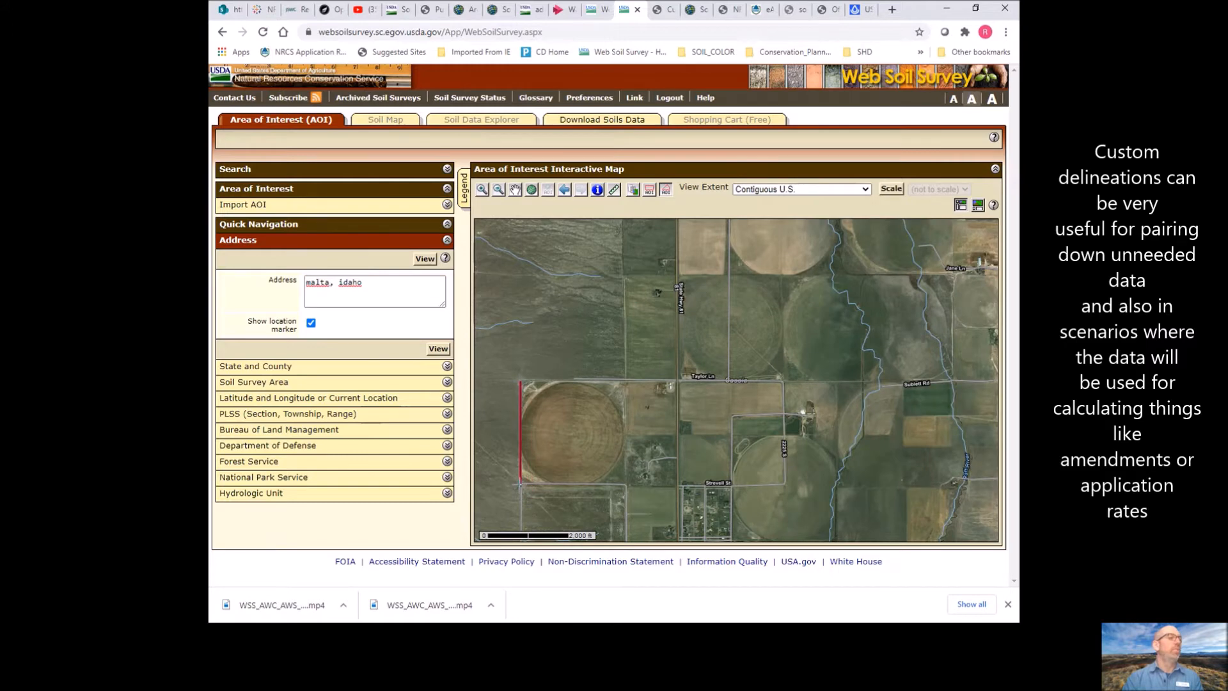
pyautogui.click(520, 484)
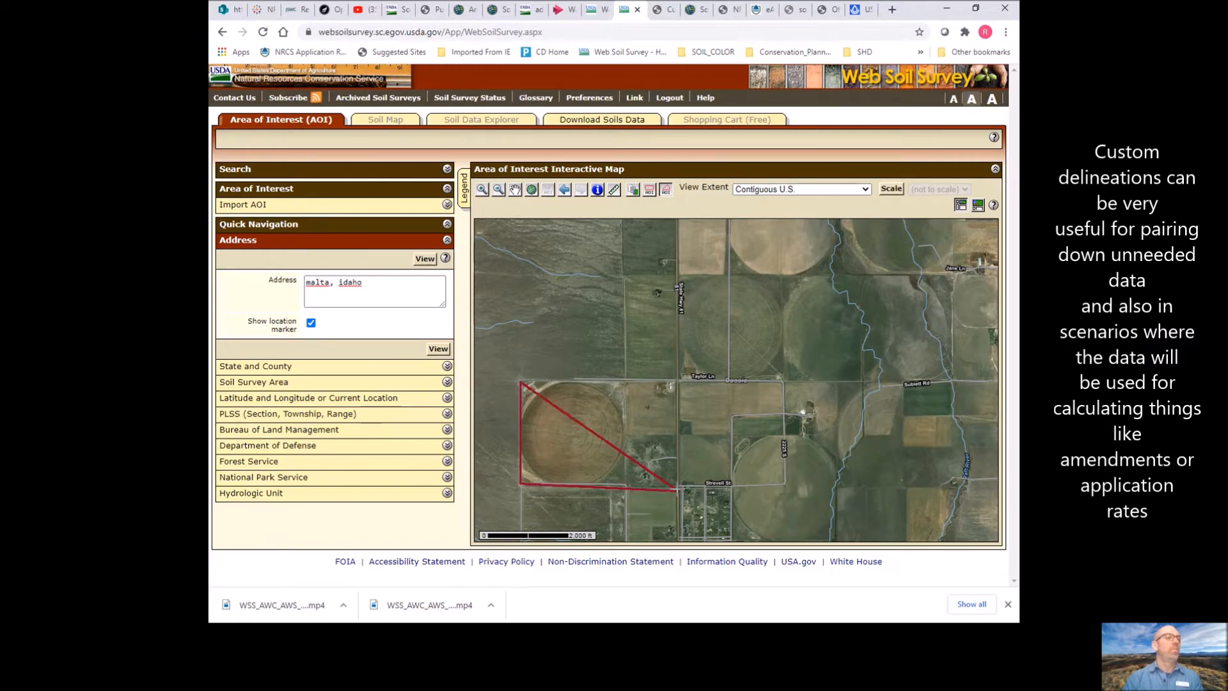
pyautogui.click(677, 487)
pyautogui.click(676, 381)
pyautogui.click(951, 382)
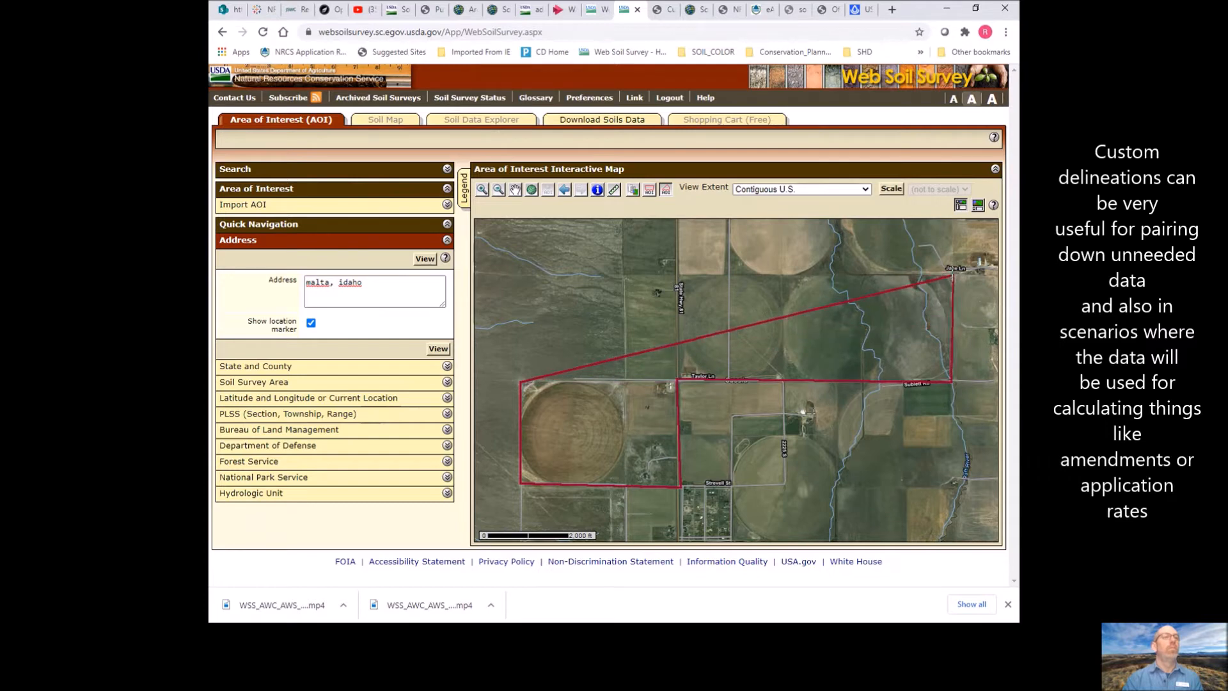
pyautogui.click(954, 274)
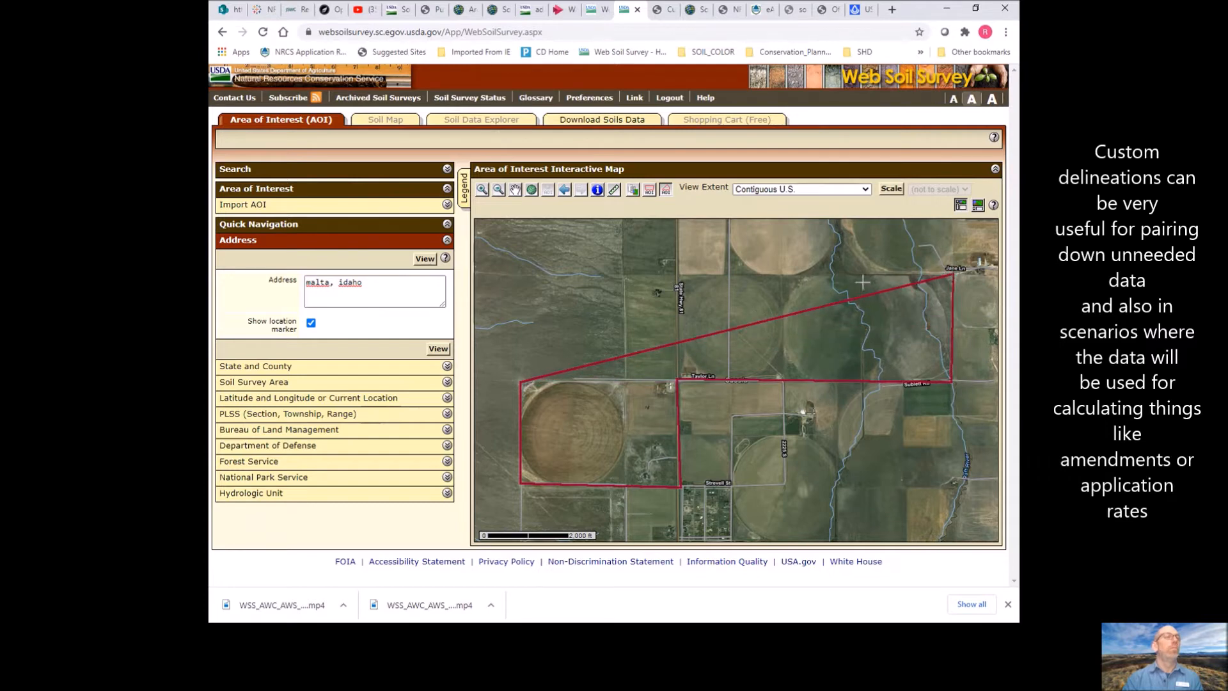
pyautogui.click(625, 274)
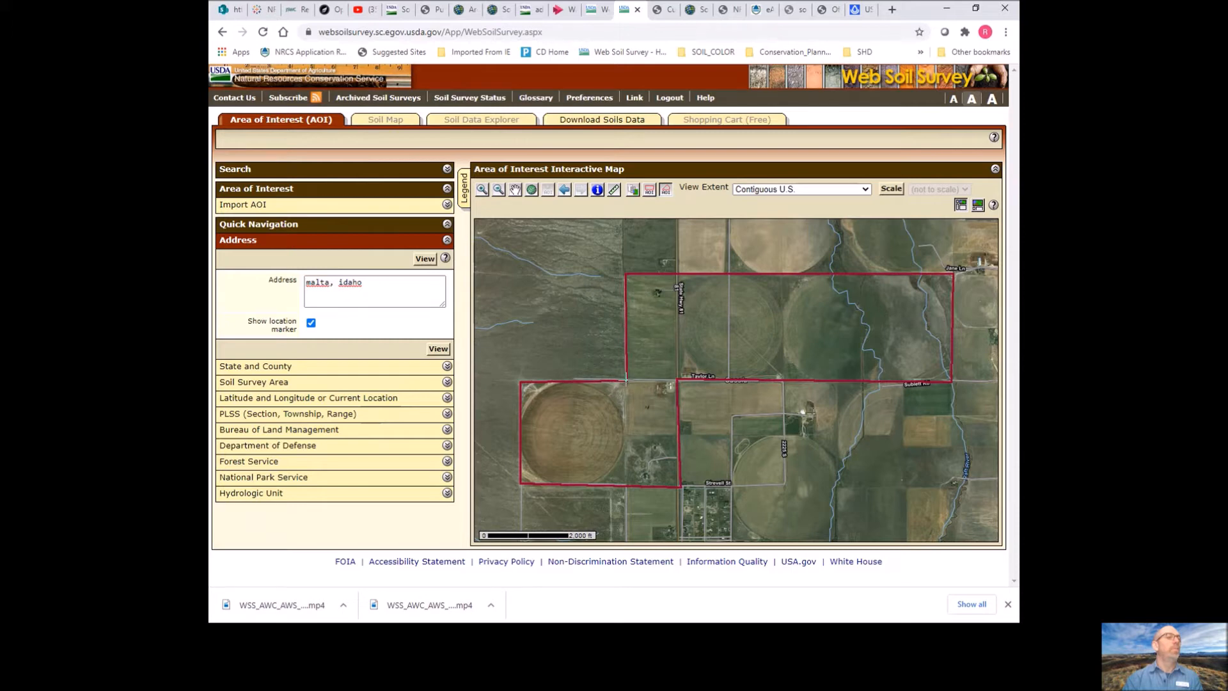
pyautogui.doubleClick(626, 380)
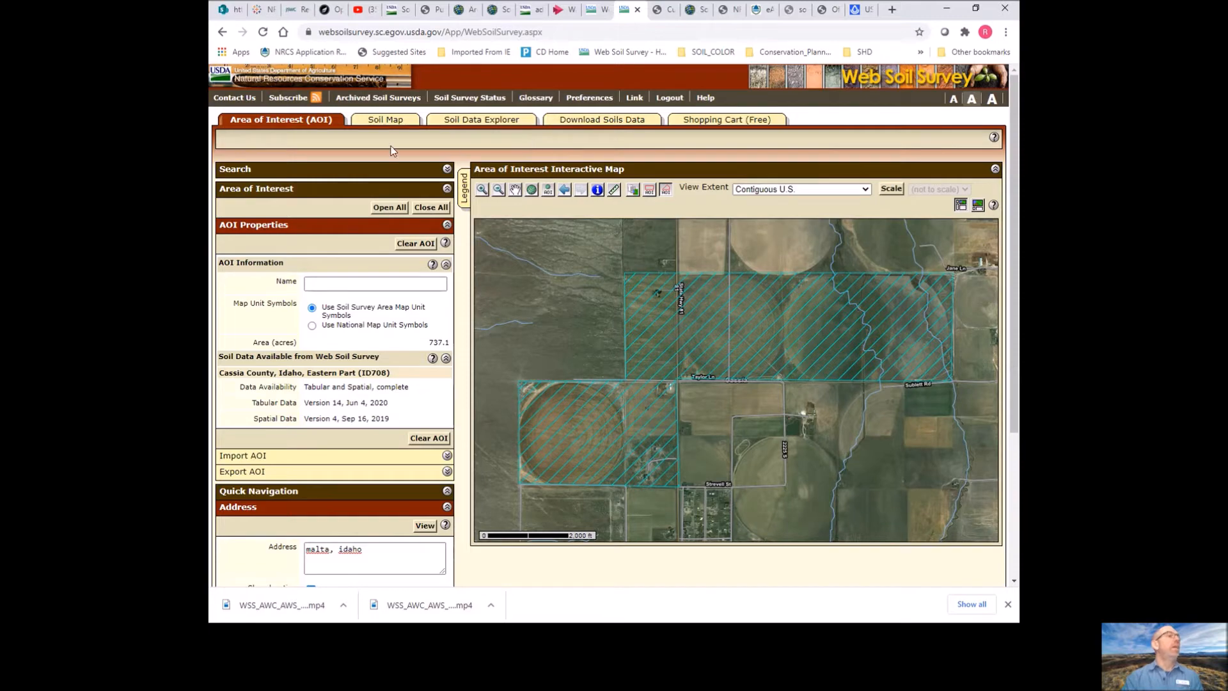
# Generate the soil map for the area of interest and set the Soil Map Unit Polygons layer's boundary width to 1.5.
pyautogui.click(386, 120)
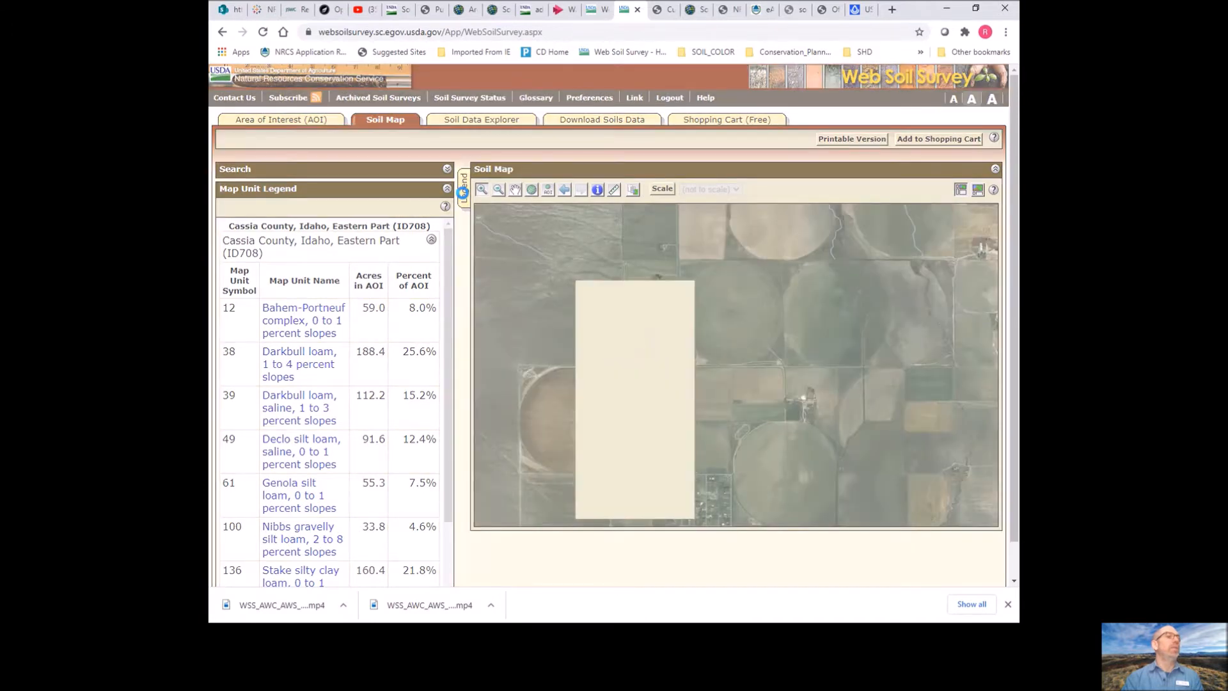
pyautogui.click(463, 191)
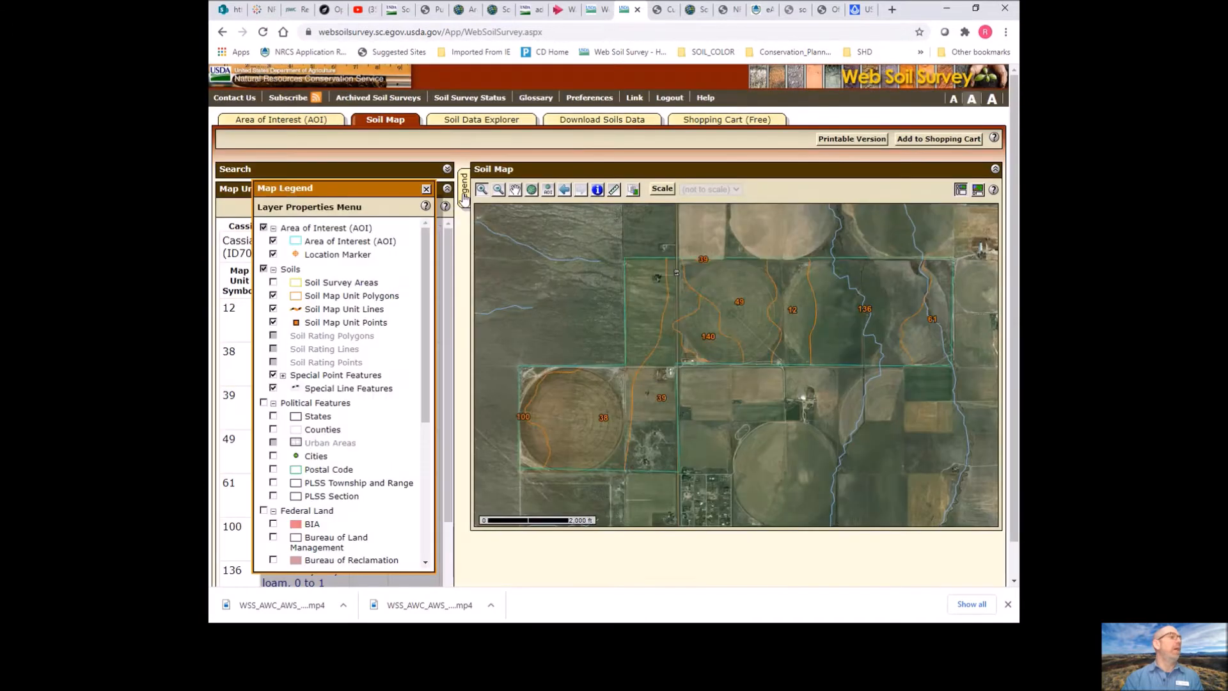
pyautogui.click(356, 298)
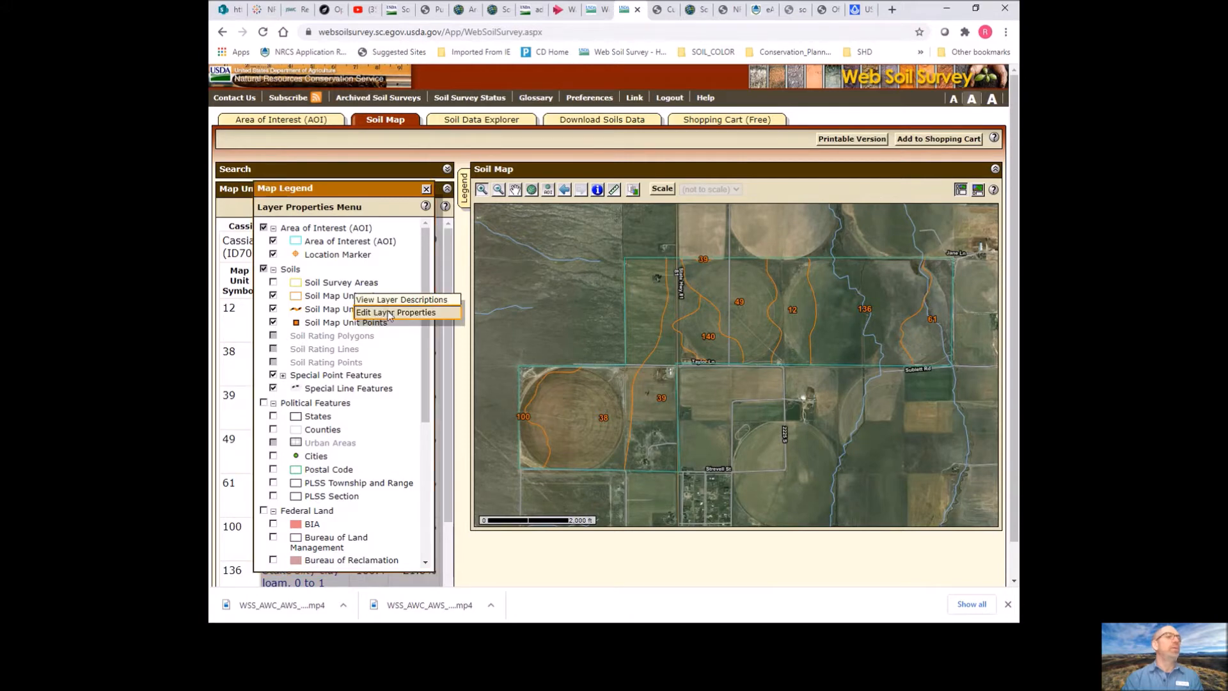
pyautogui.click(389, 313)
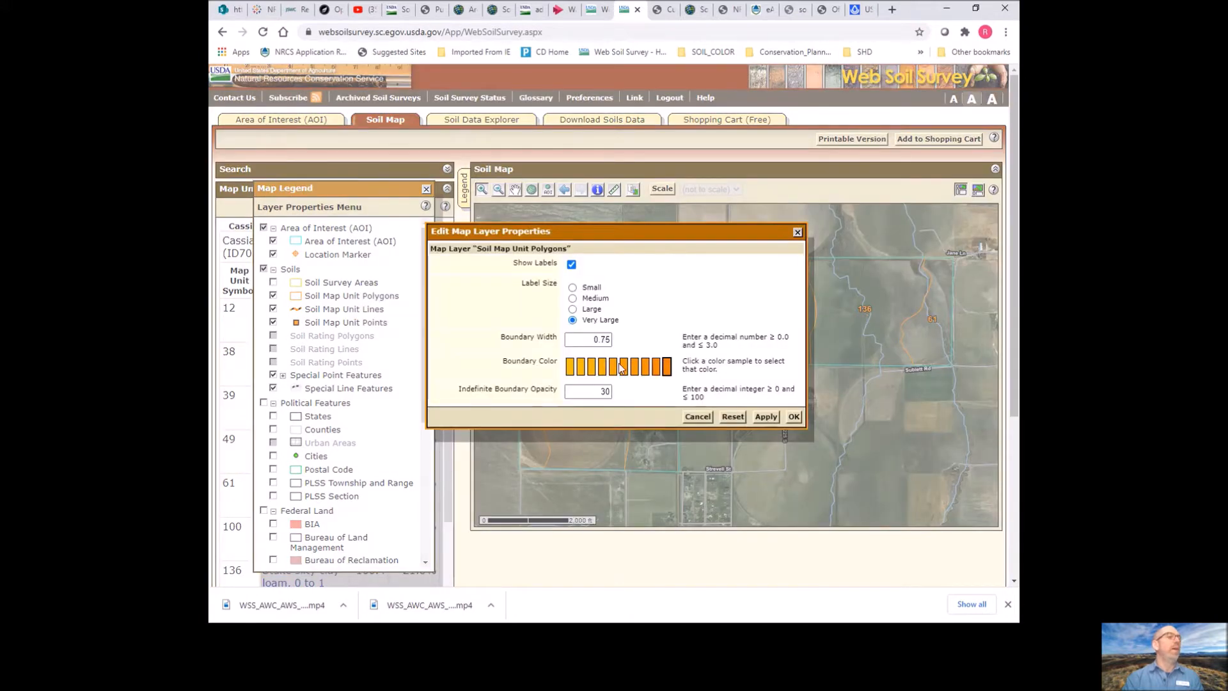
pyautogui.moveTo(589, 340); pyautogui.dragTo(717, 346)
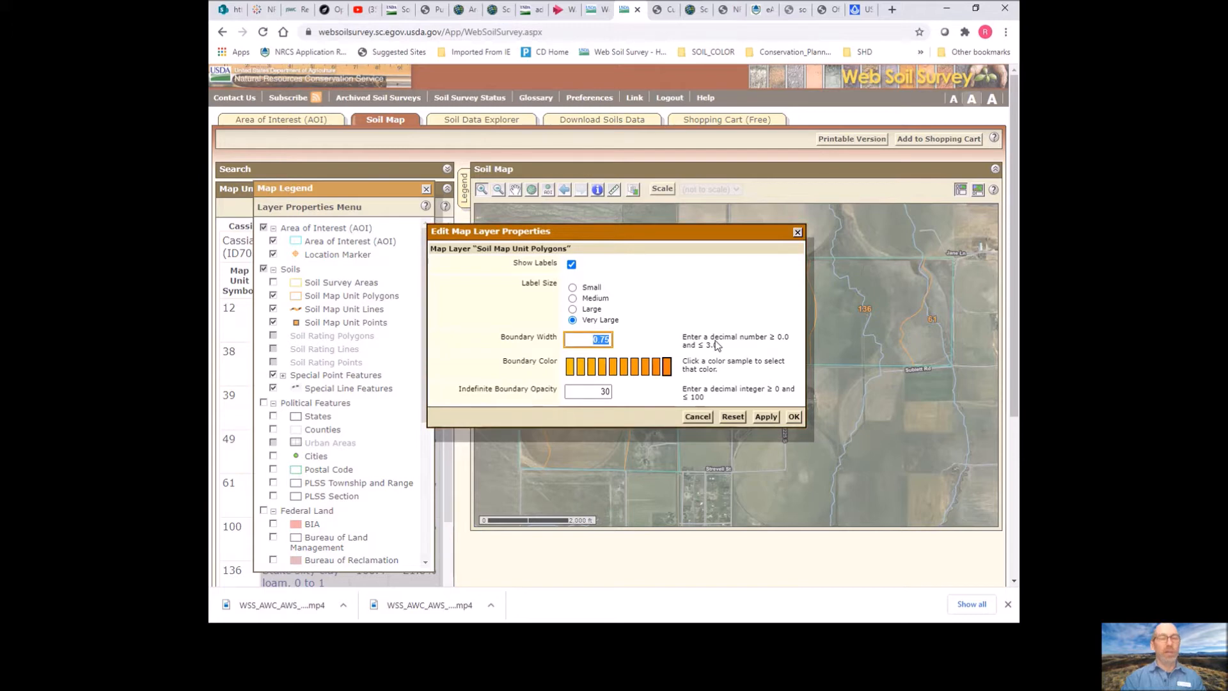
pyautogui.write('1')
pyautogui.write('.5')
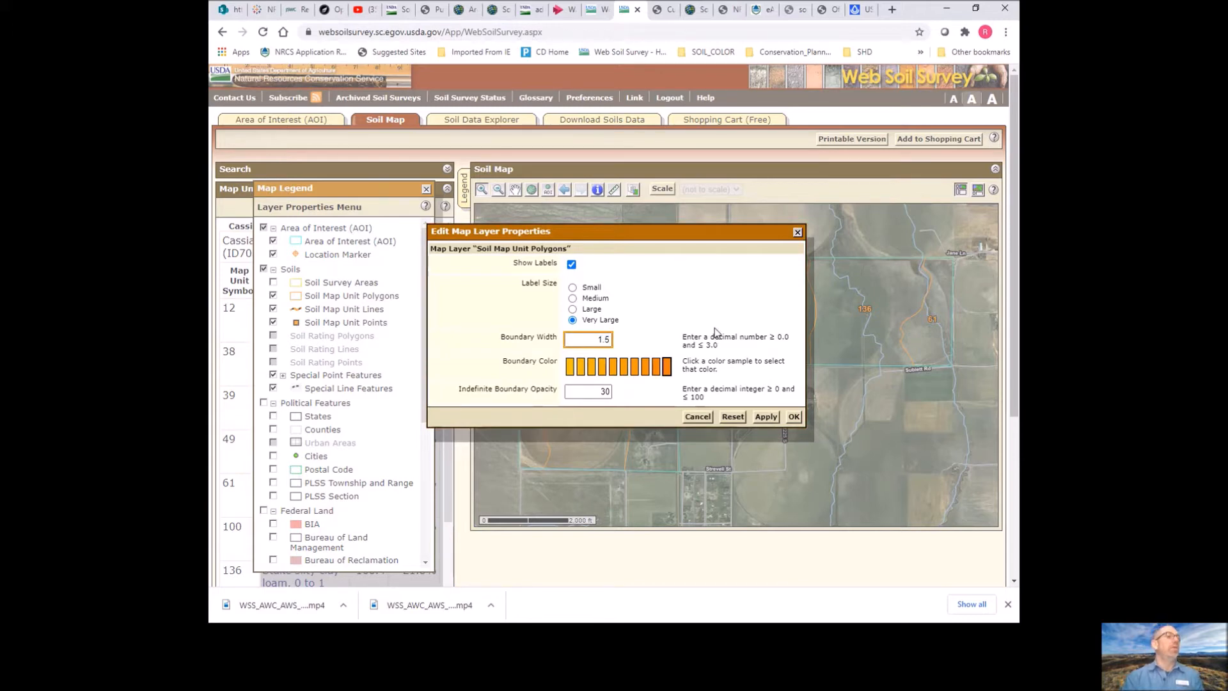
pyautogui.click(795, 417)
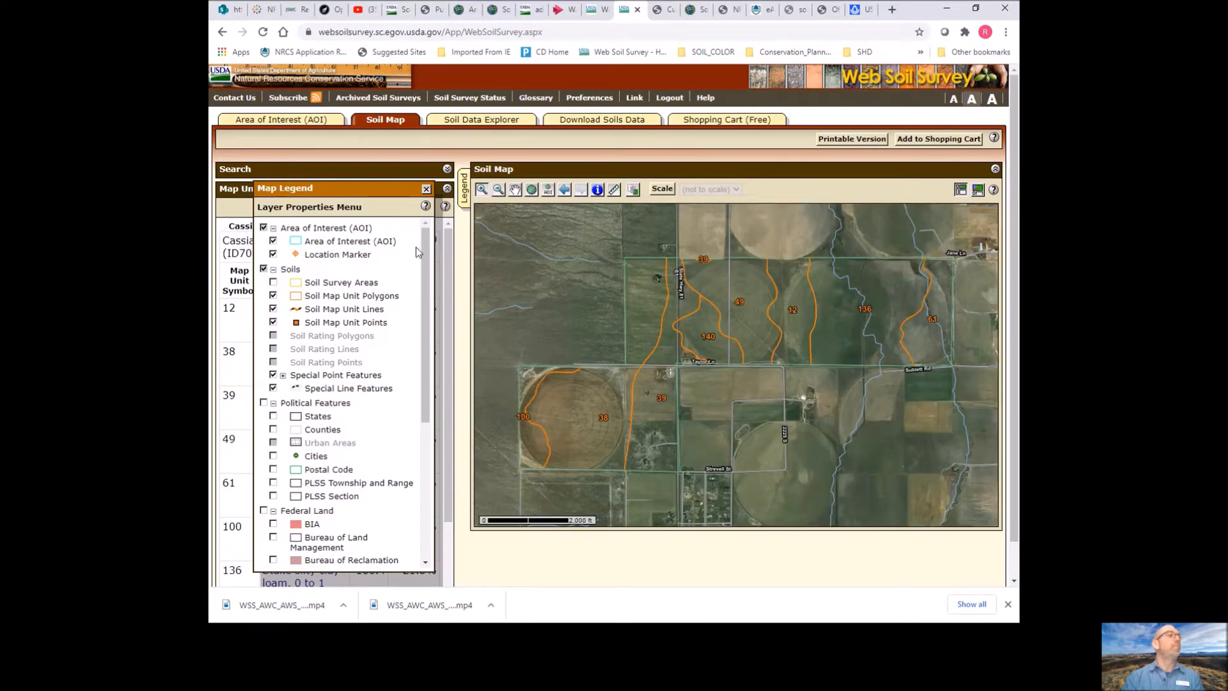
pyautogui.click(427, 190)
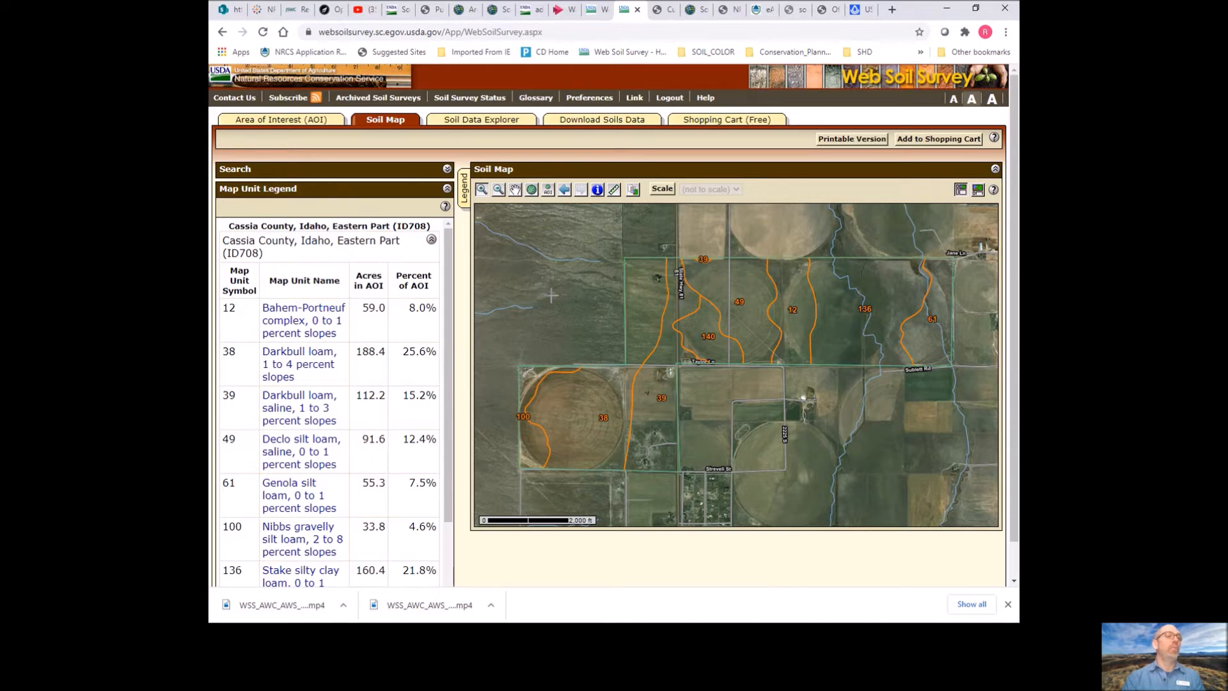
# Add the soil map to the shopping cart without a subtitle.
pyautogui.click(938, 140)
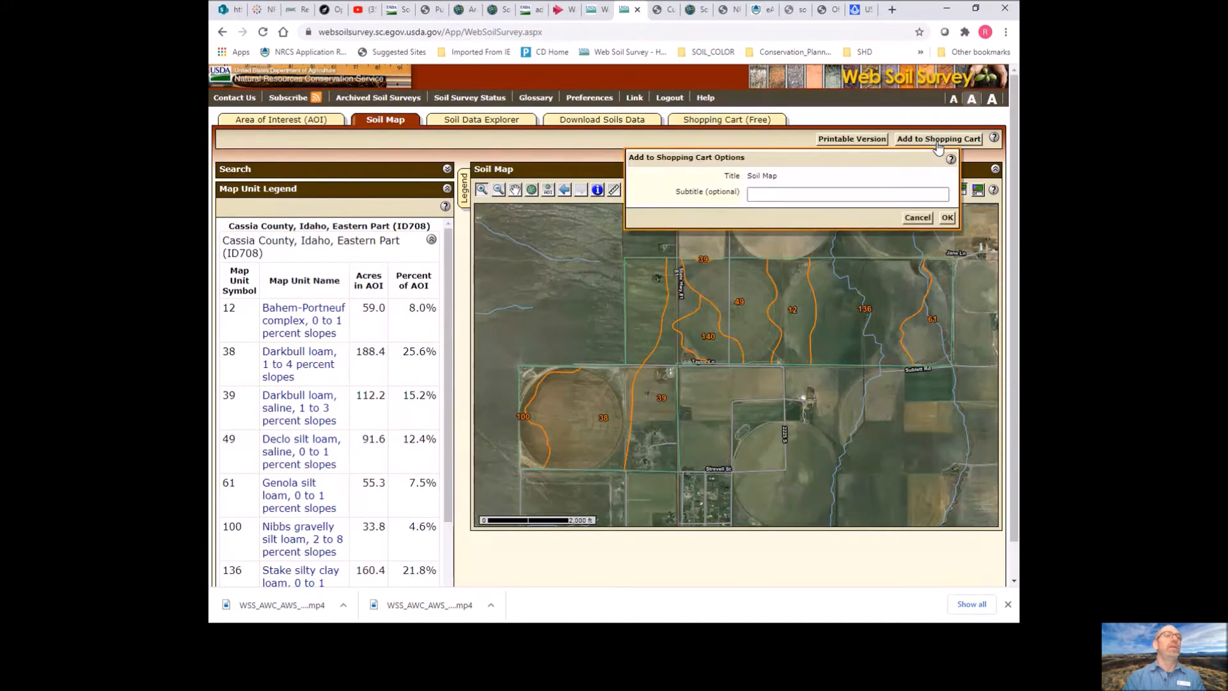
pyautogui.click(947, 218)
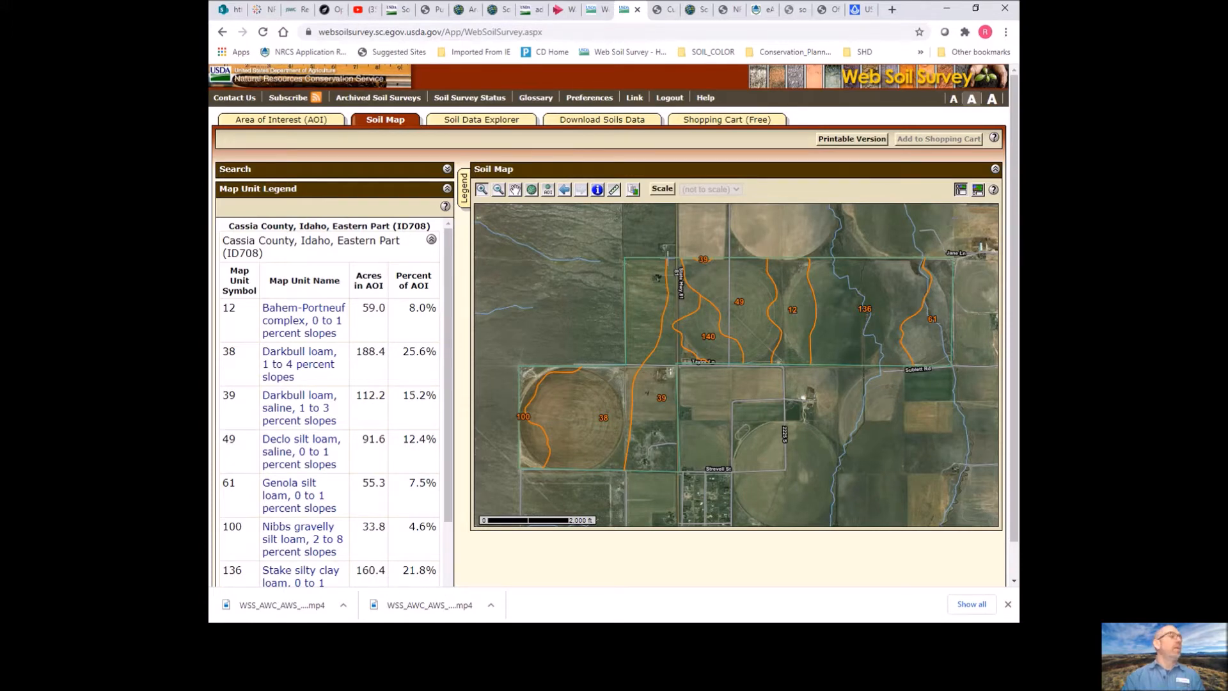
# Review the map unit description of the Bahem-Portneuf complex, 0 to 1 percent slopes, including both soil component descriptions.
pyautogui.click(310, 316)
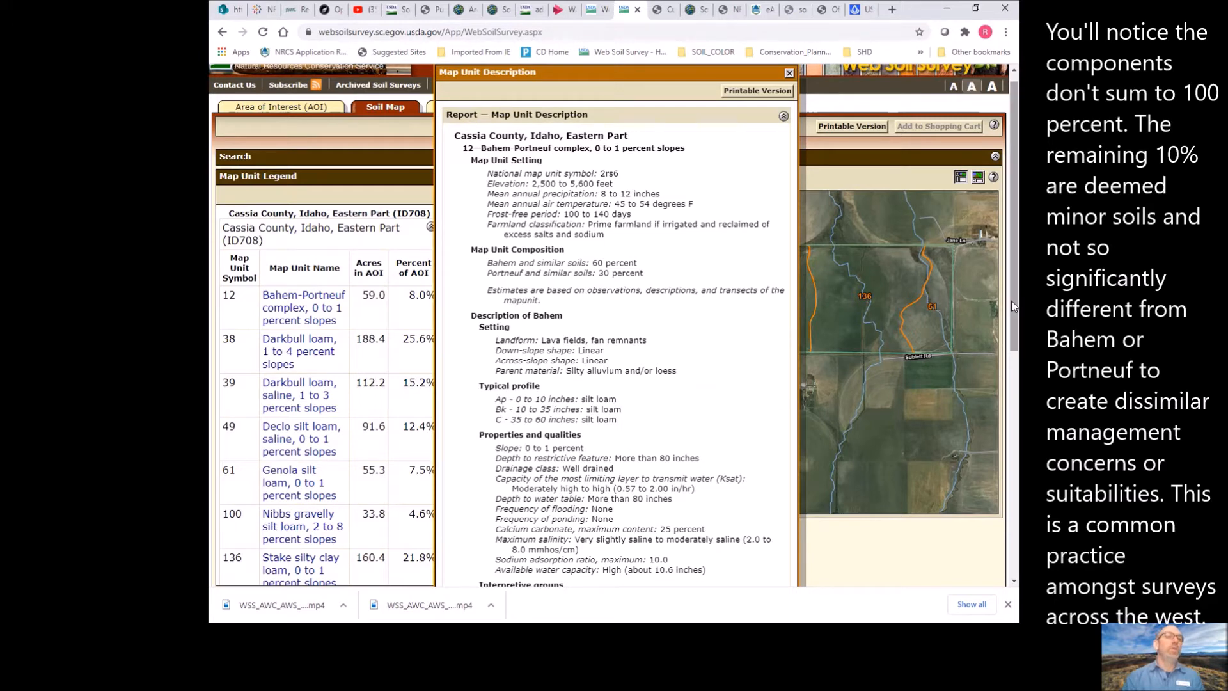
pyautogui.scroll(-1, 1016, 307)
pyautogui.scroll(-5, 615, 320)
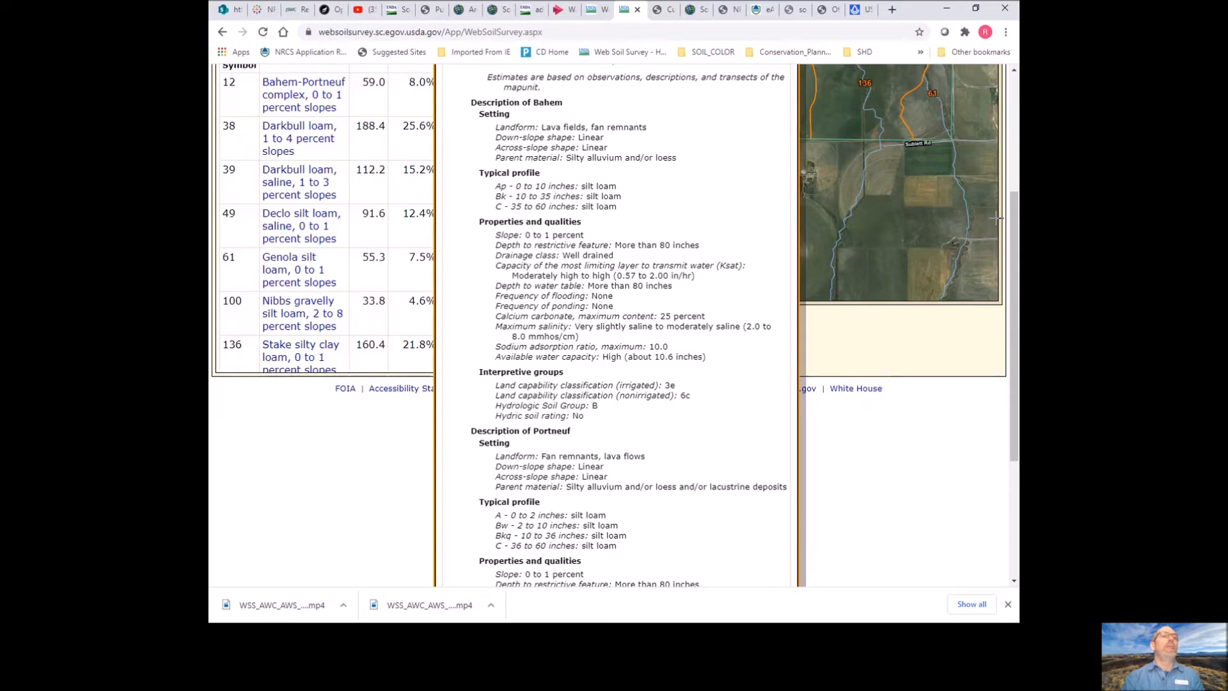
pyautogui.moveTo(1013, 215); pyautogui.dragTo(1006, 96)
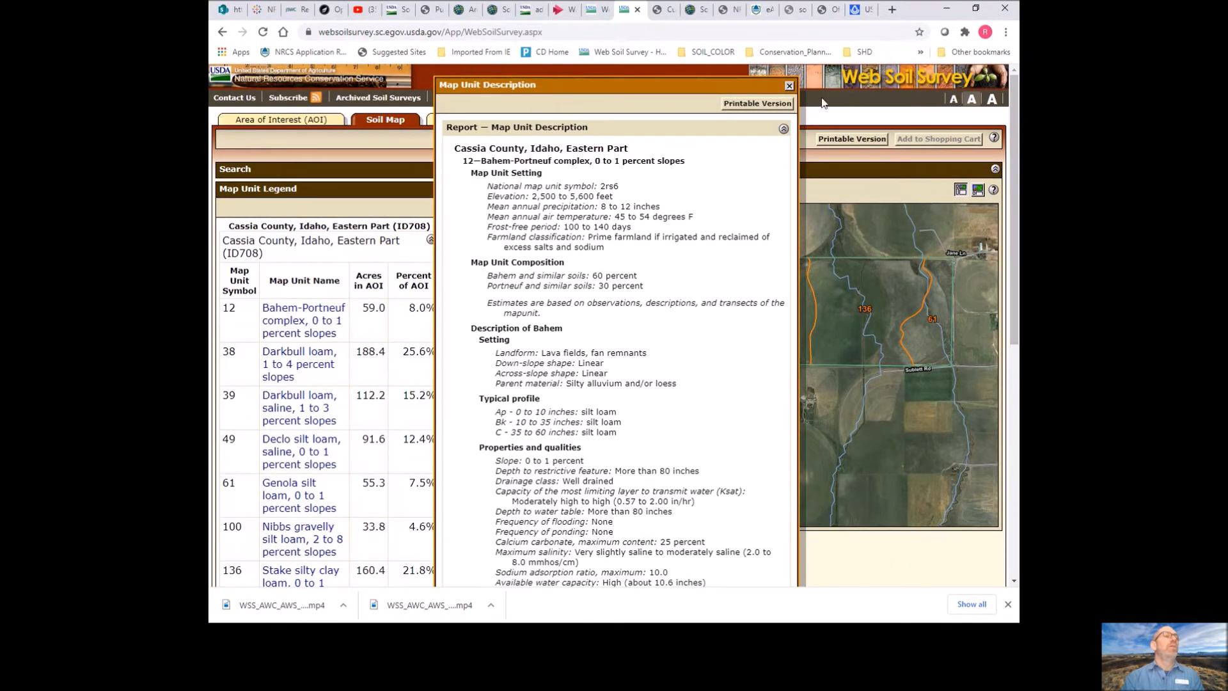
pyautogui.click(790, 87)
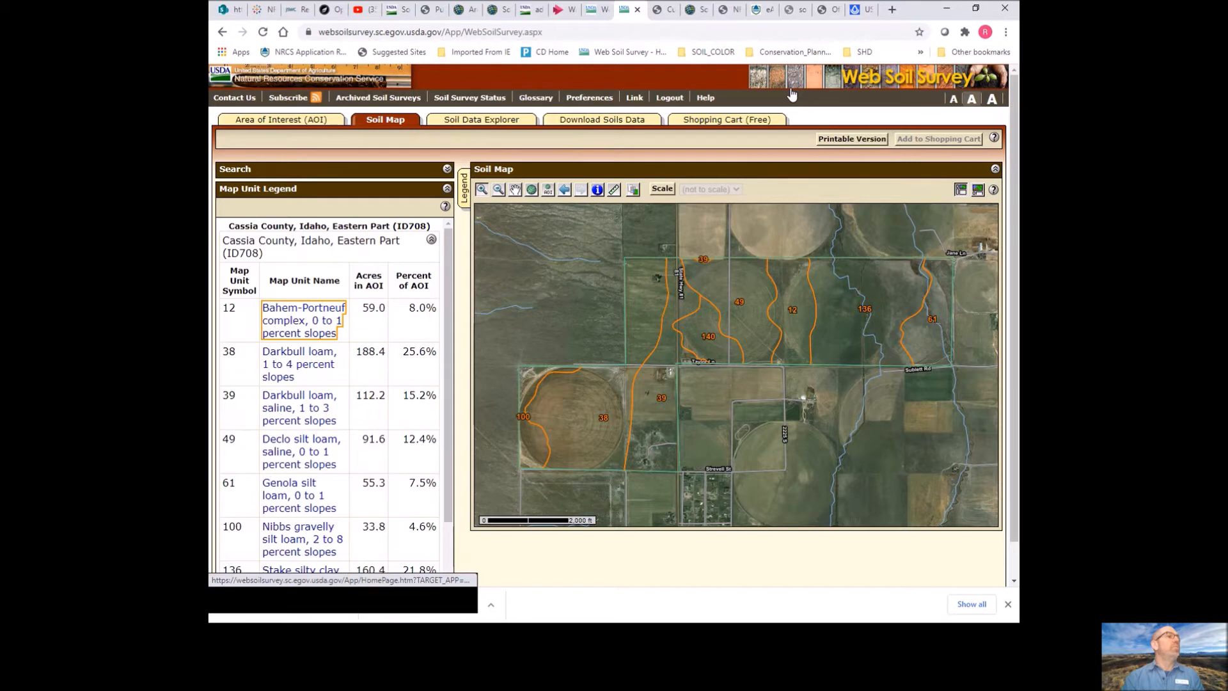
# Open the rating options for Available Water Capacity among the soil physical properties in the Soil Data Explorer.
pyautogui.click(476, 121)
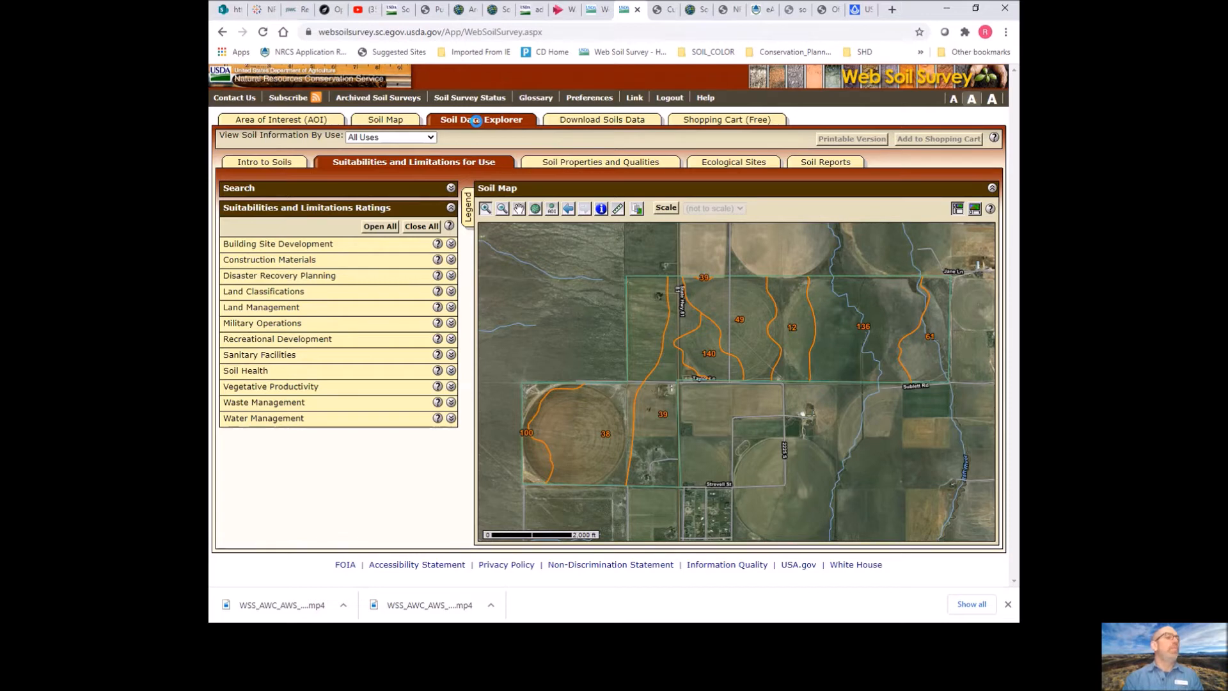
pyautogui.click(591, 163)
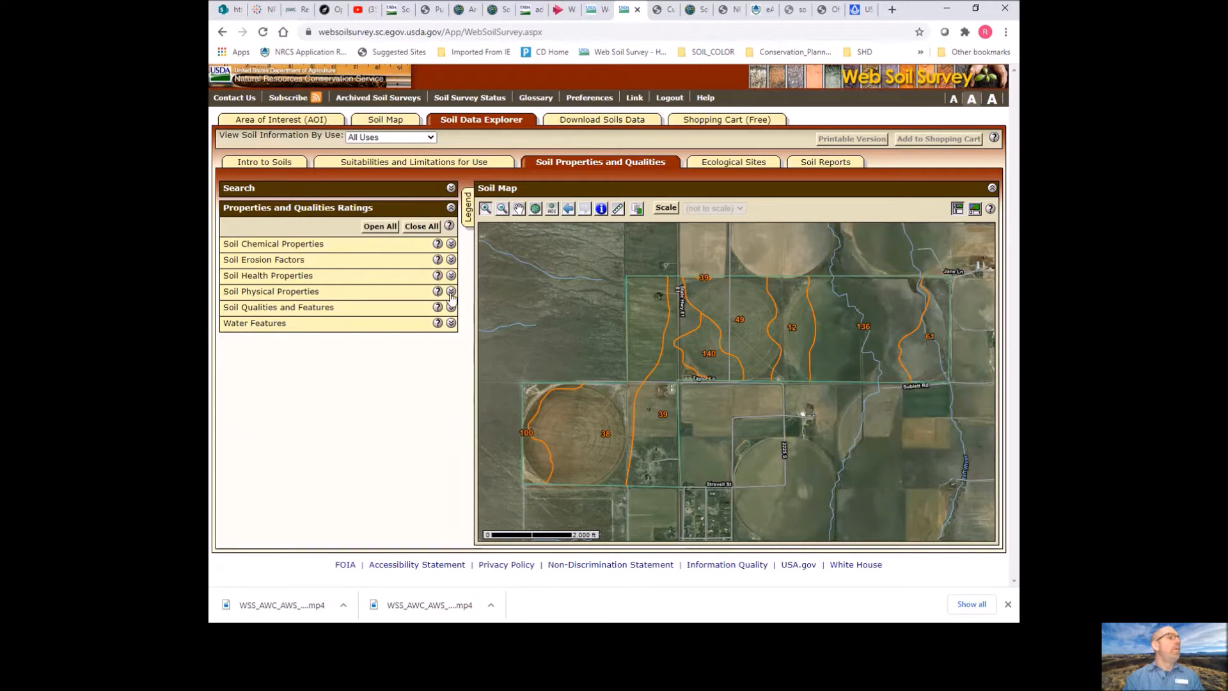
pyautogui.click(451, 293)
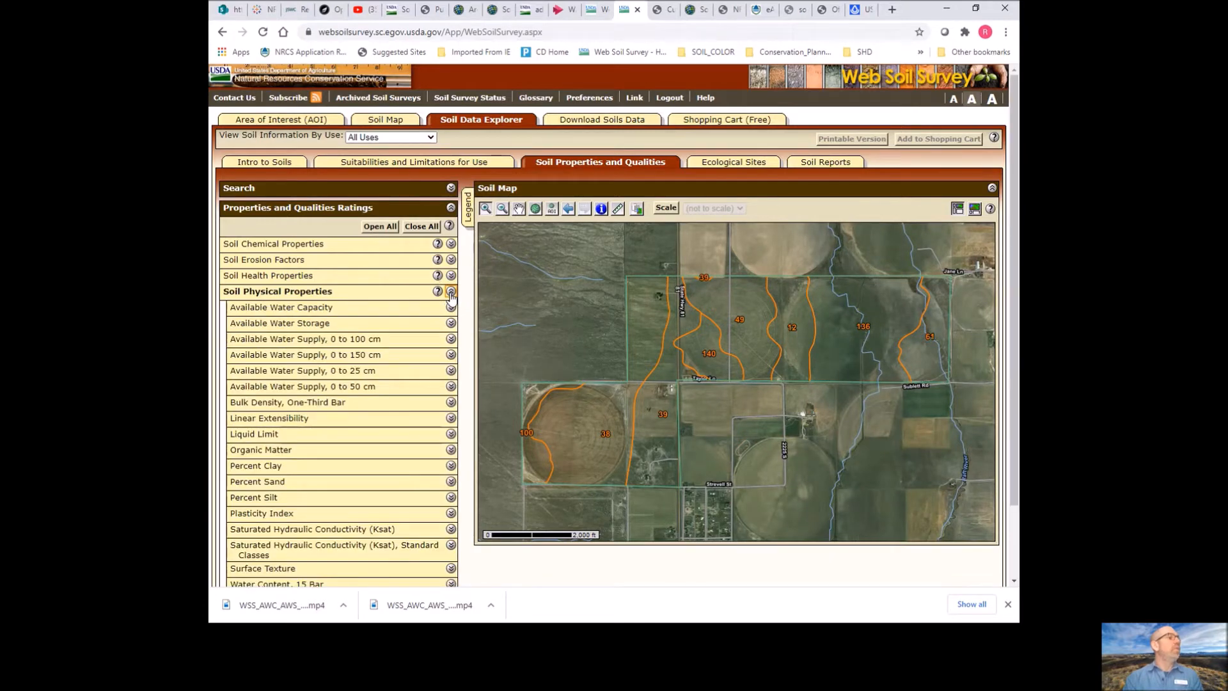
pyautogui.click(451, 309)
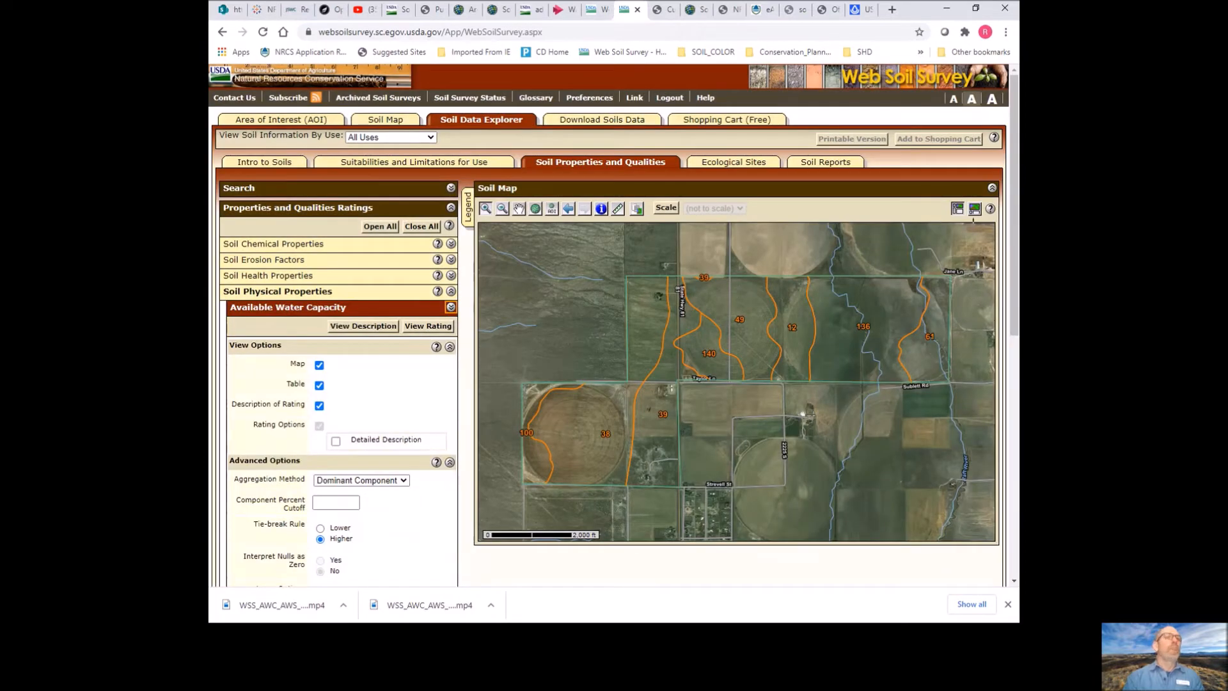
pyautogui.scroll(-1, 614, 320)
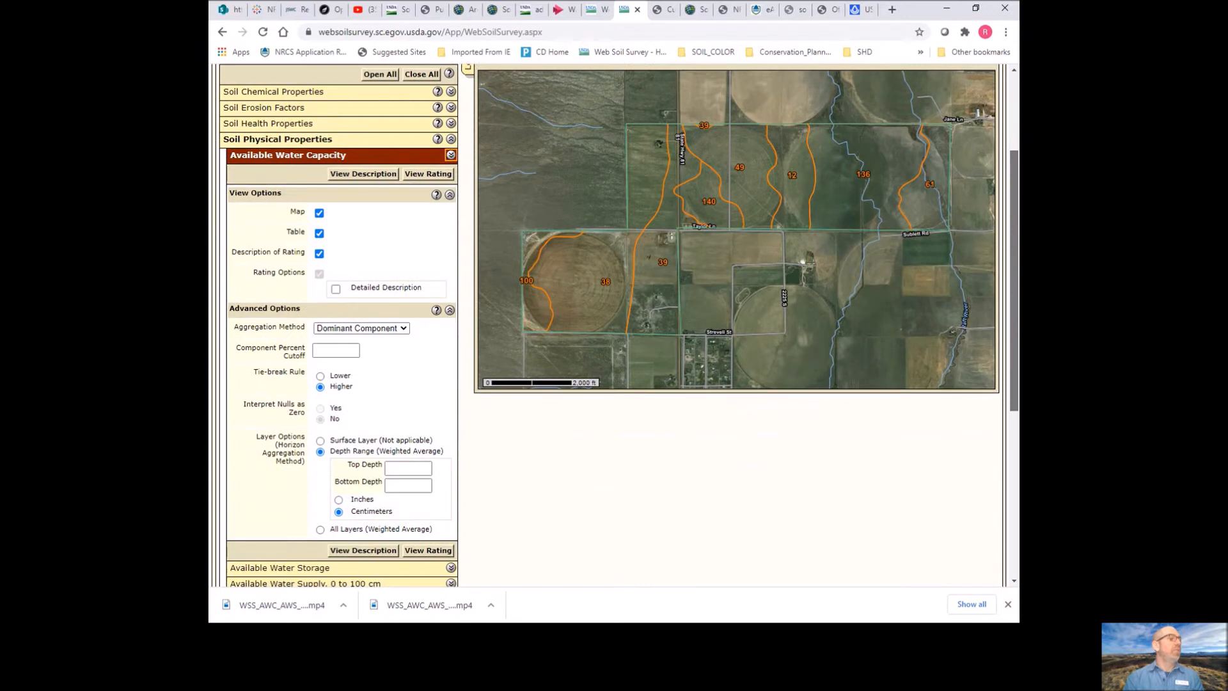
pyautogui.scroll(1, 614, 320)
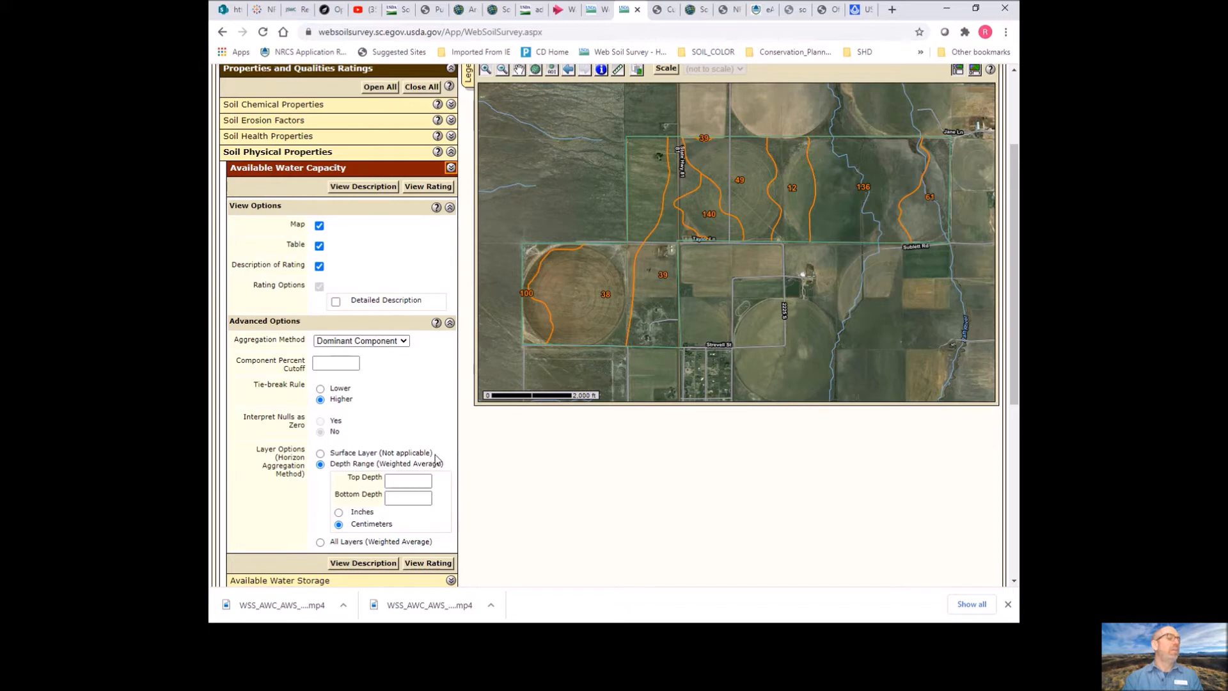
# Generate the Available Water Capacity rating for a depth range of 0 to 100 centimeters, using the dominant component.
pyautogui.click(410, 478)
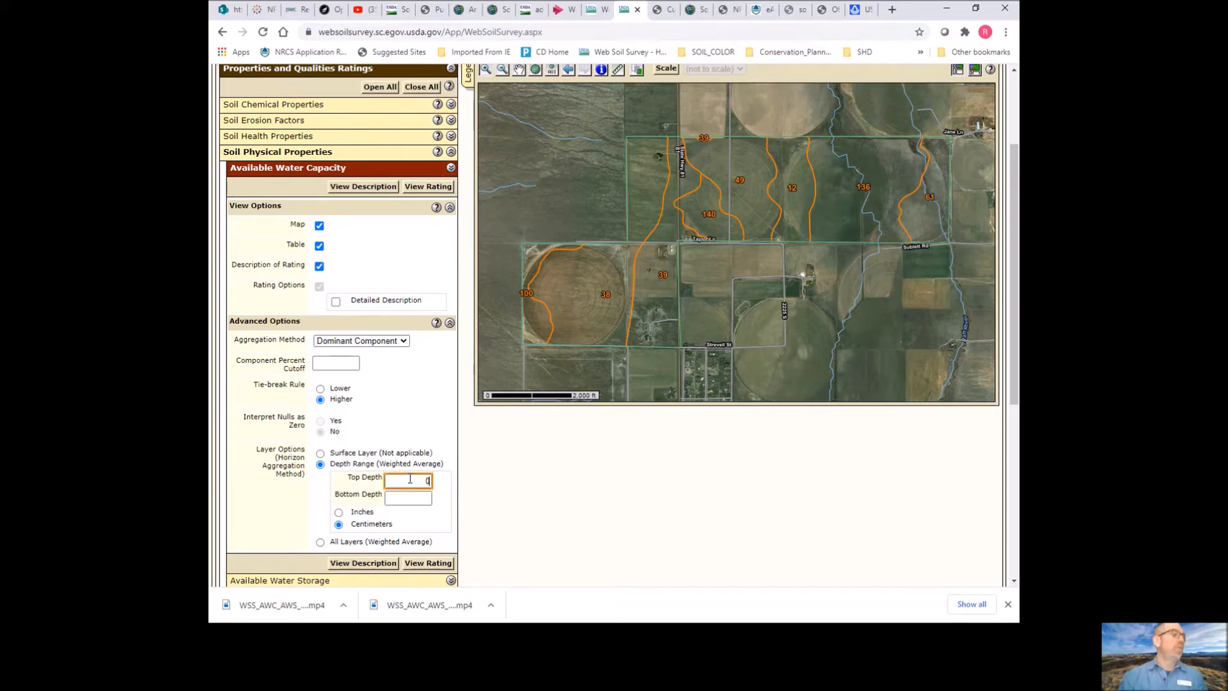
pyautogui.click(409, 497)
pyautogui.write('10')
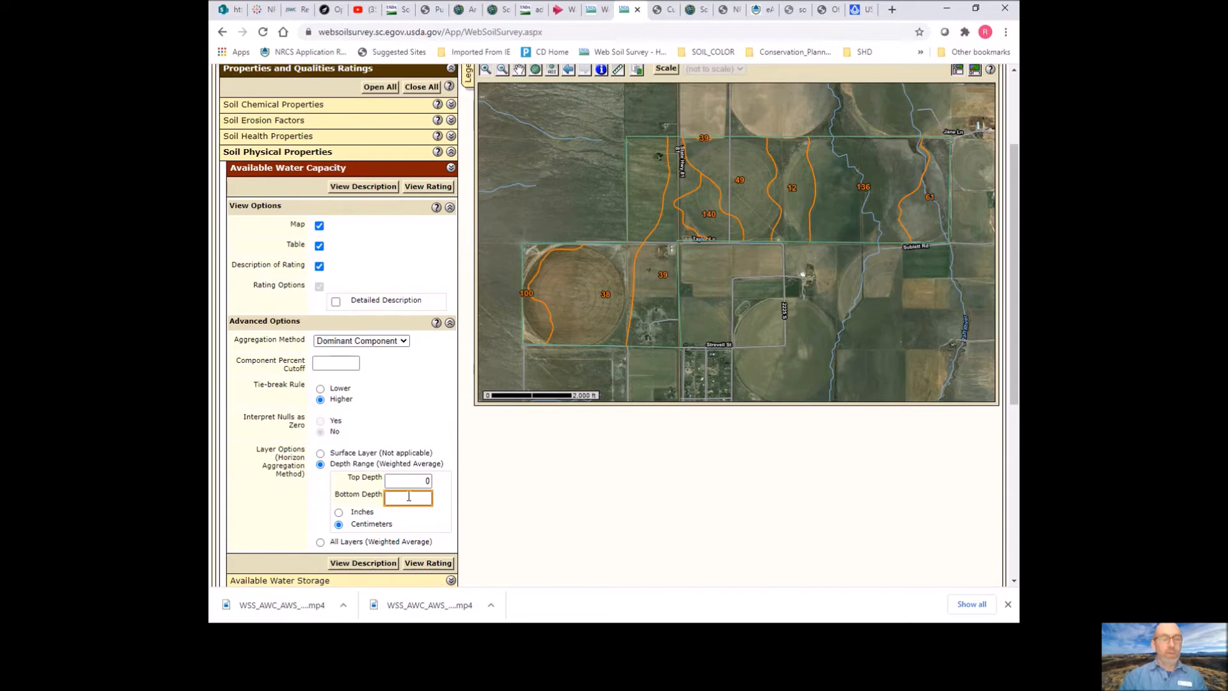
pyautogui.write('0')
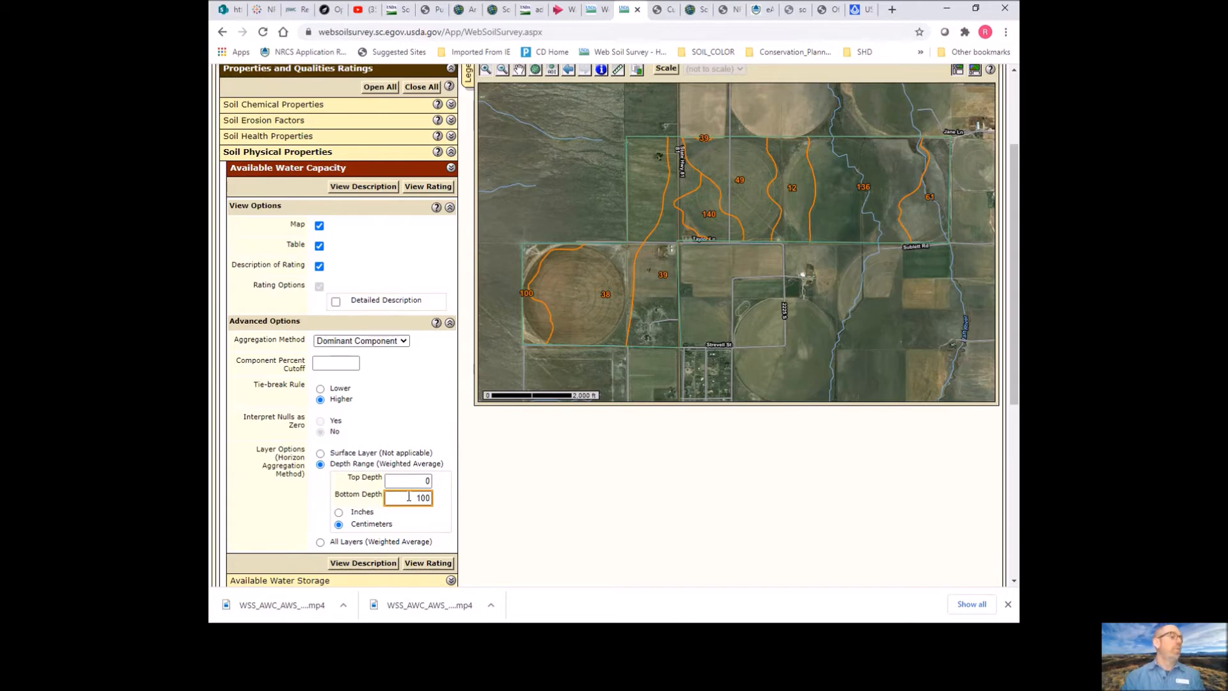
pyautogui.click(439, 424)
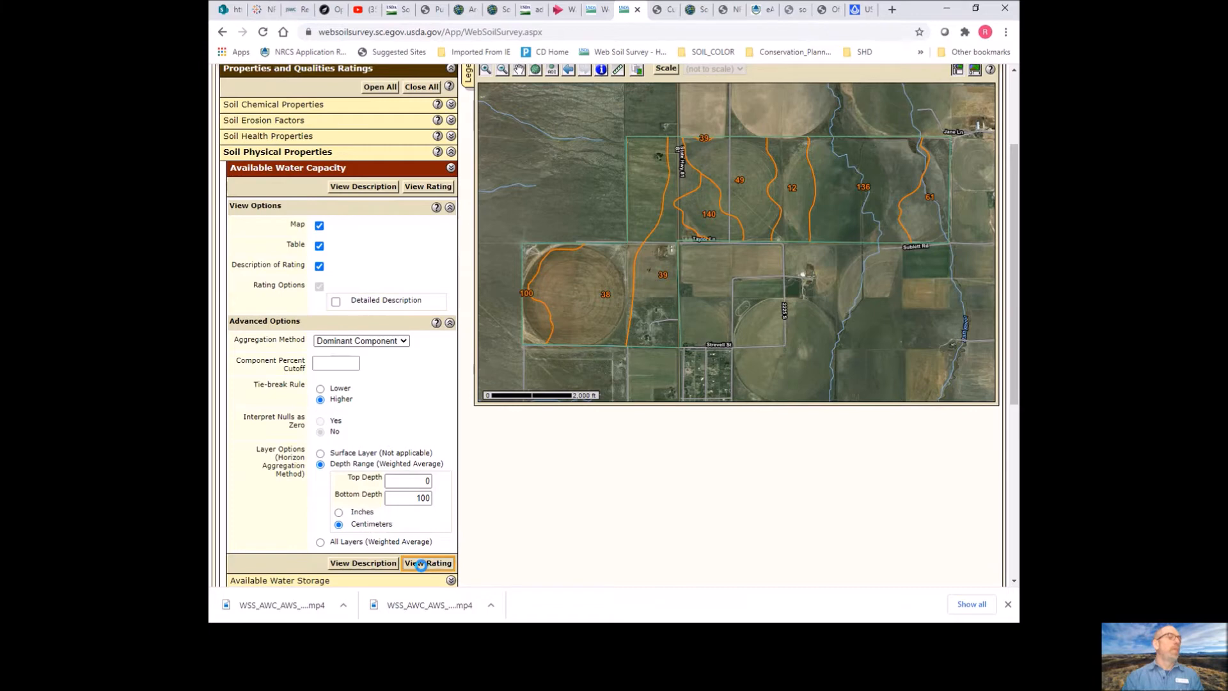
pyautogui.click(424, 563)
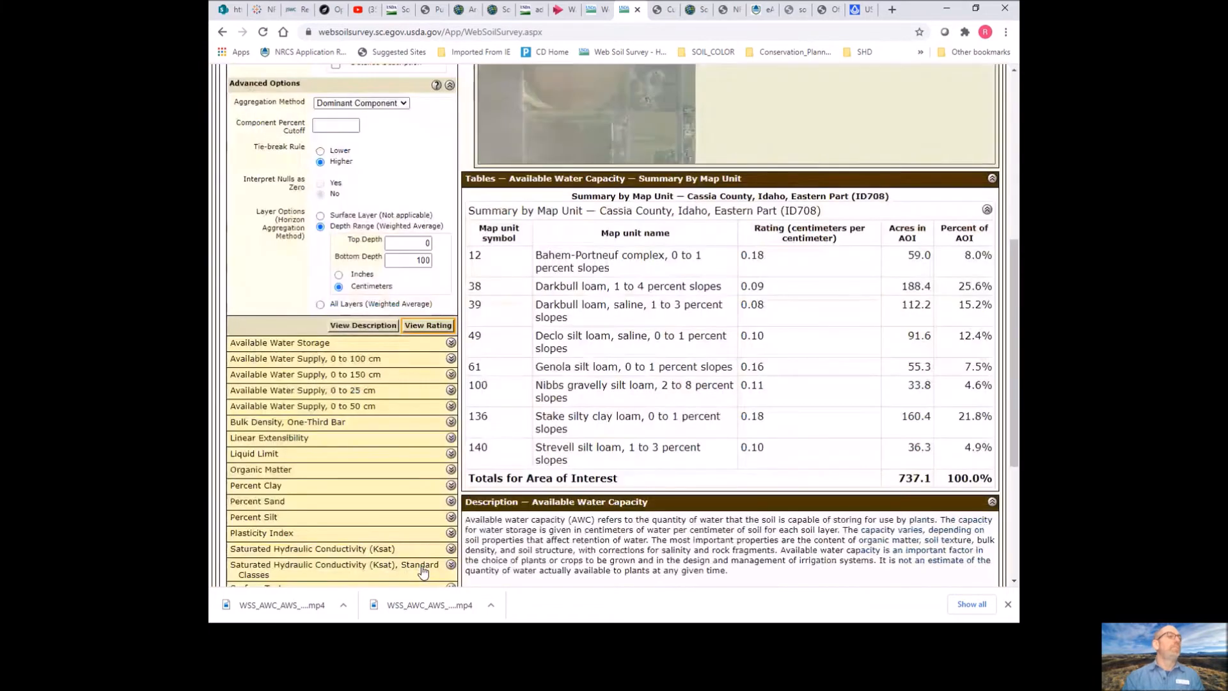
# Check the Available Water Capacity table, map and legend, and add the rating to the shopping cart without a subtitle.
pyautogui.moveTo(1015, 333); pyautogui.dragTo(1017, 270)
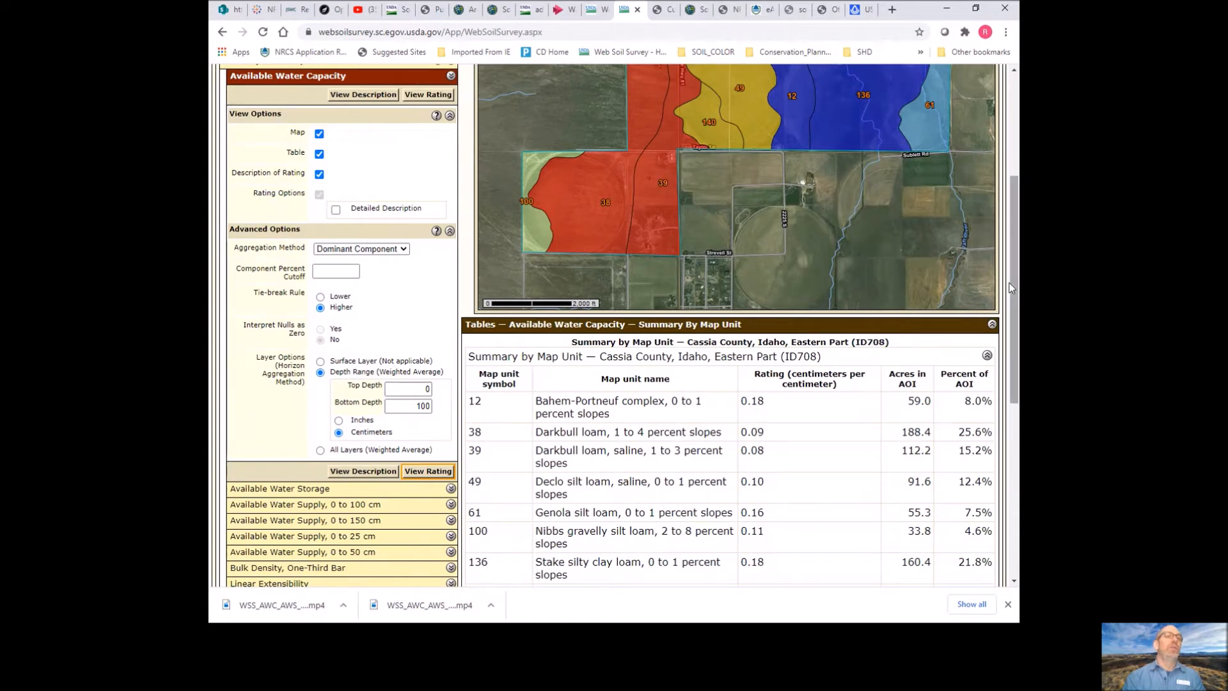
pyautogui.moveTo(1011, 288); pyautogui.dragTo(1011, 263)
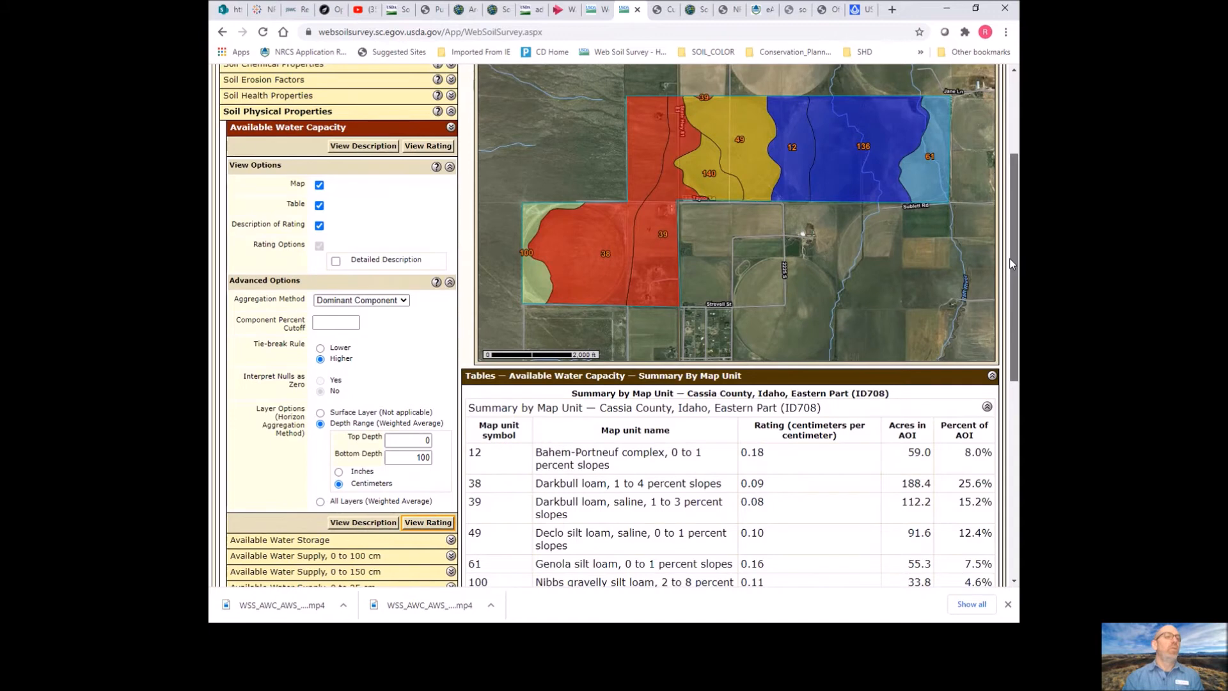
pyautogui.scroll(2, 1011, 264)
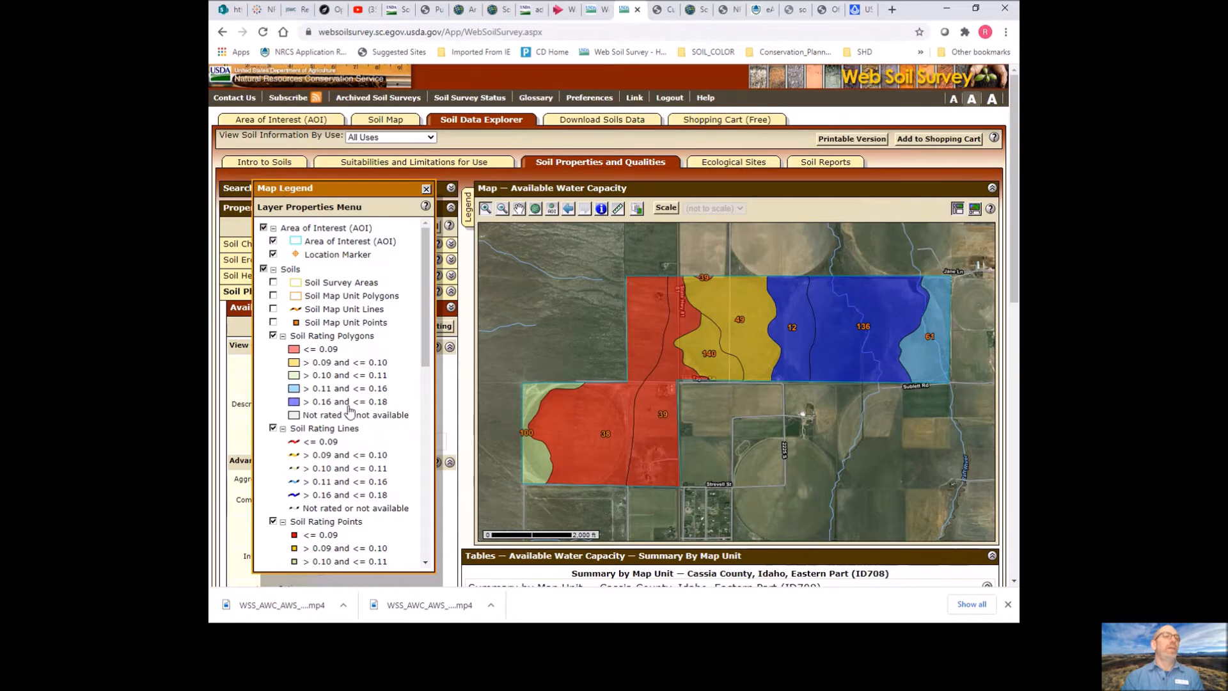
pyautogui.click(426, 190)
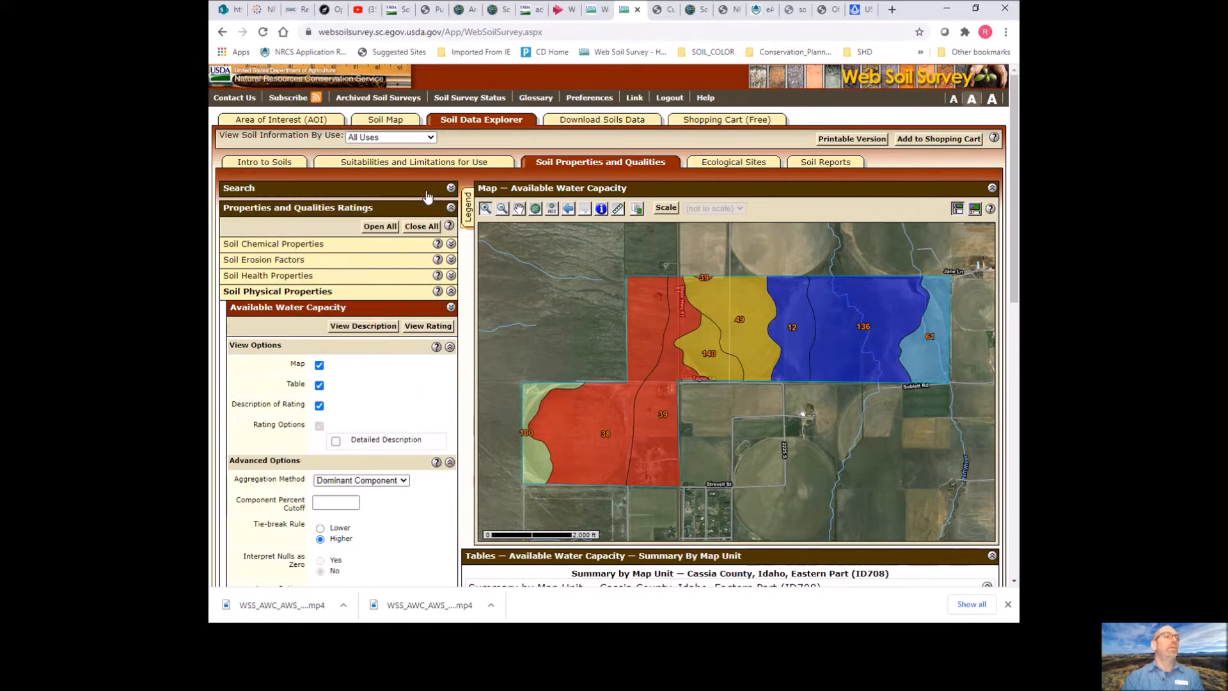
pyautogui.click(950, 140)
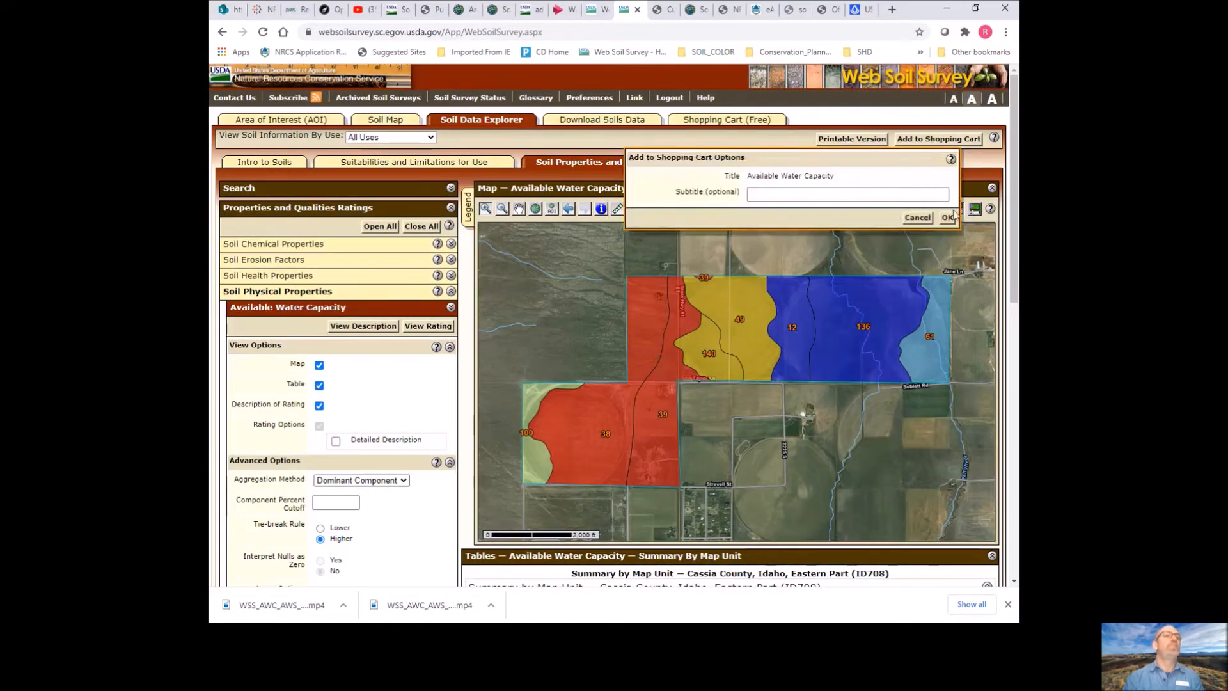
pyautogui.click(950, 217)
# Collapse the Available Water Capacity options and generate the Available Water Supply, 0 to 100 cm rating with its default options.
pyautogui.click(451, 308)
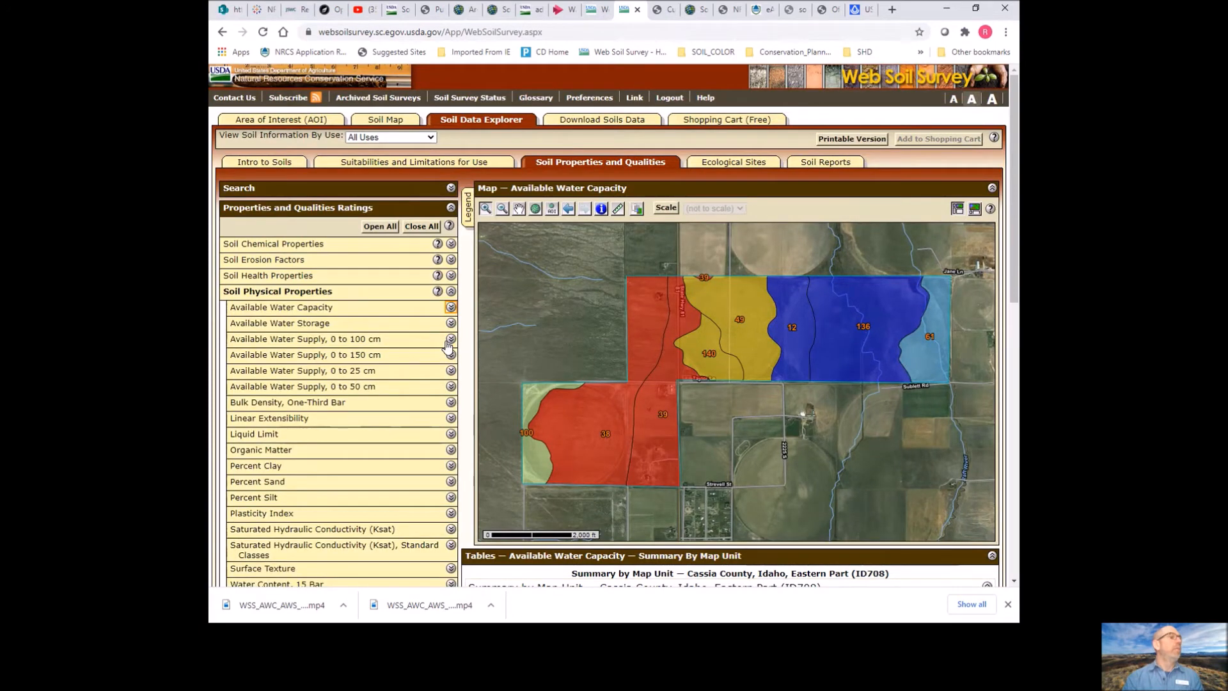
pyautogui.click(451, 340)
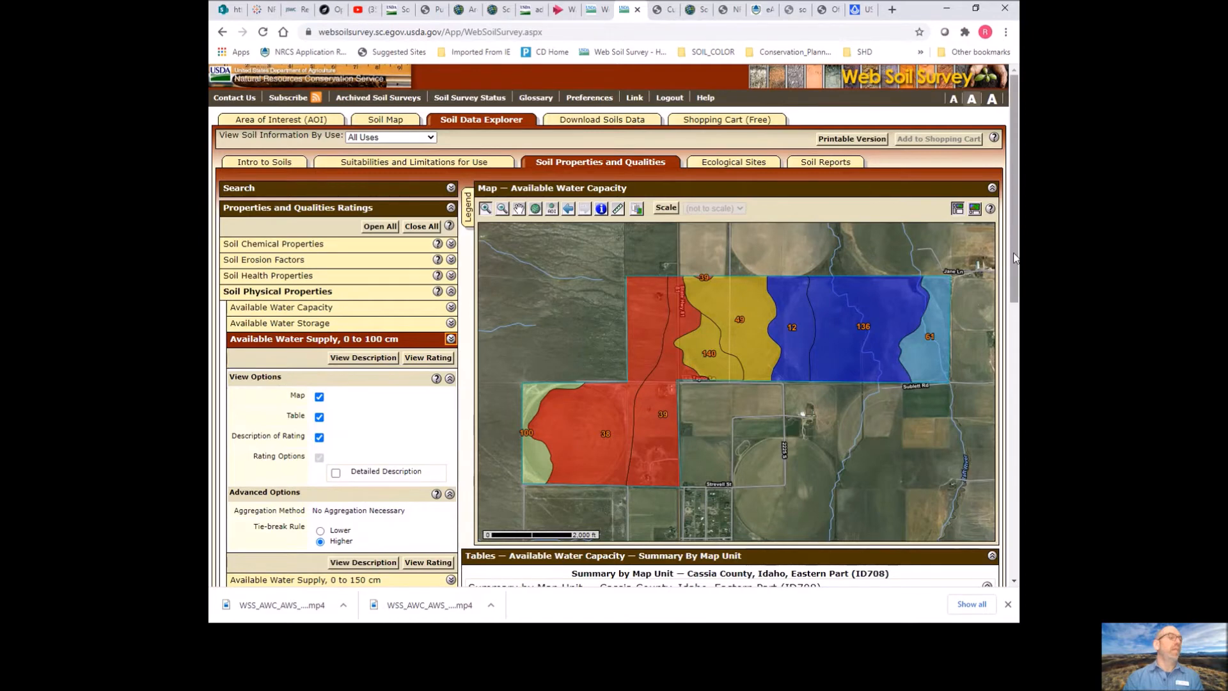
pyautogui.scroll(-3, 1016, 258)
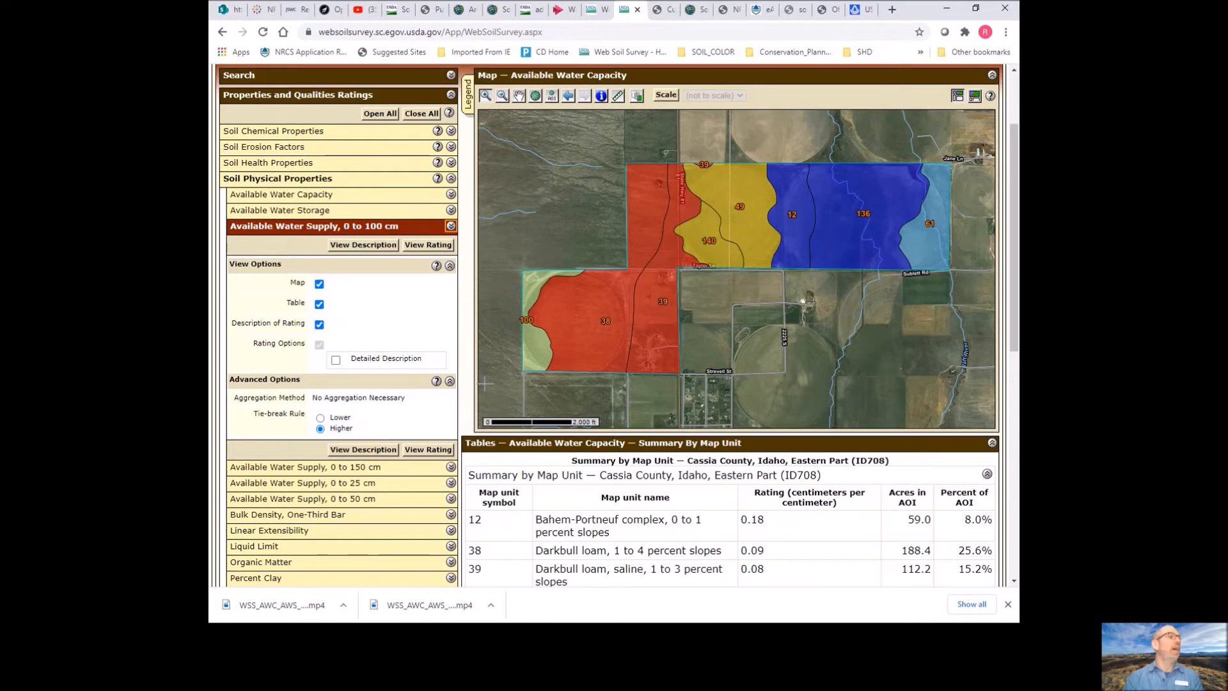
pyautogui.click(429, 245)
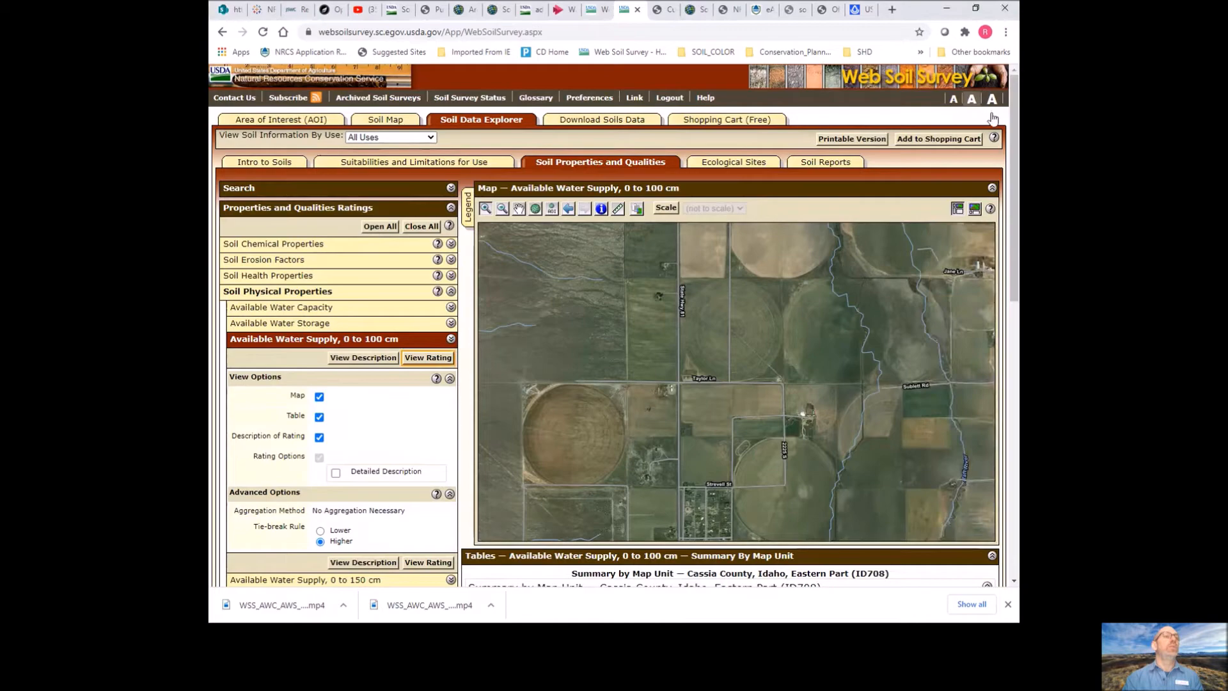
# Review the Available Water Supply, 0 to 100 cm table and map, and add the rating to the shopping cart without a subtitle.
pyautogui.moveTo(1013, 250); pyautogui.dragTo(1014, 384)
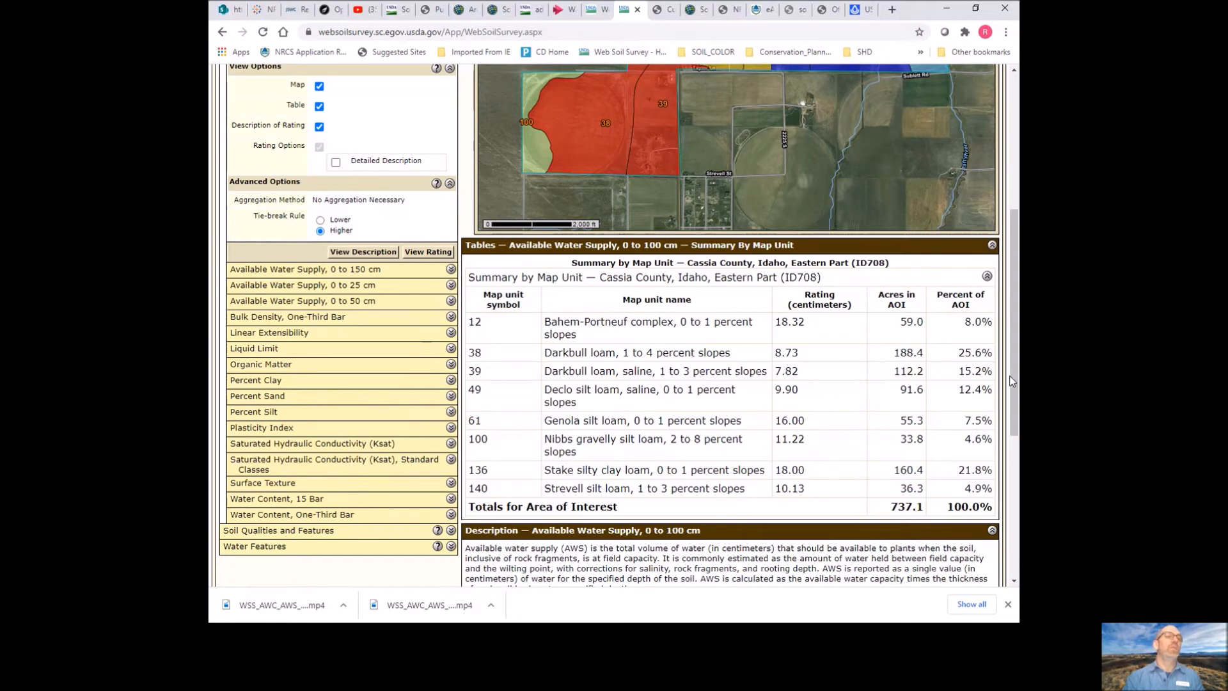
pyautogui.moveTo(1012, 374); pyautogui.dragTo(1011, 248)
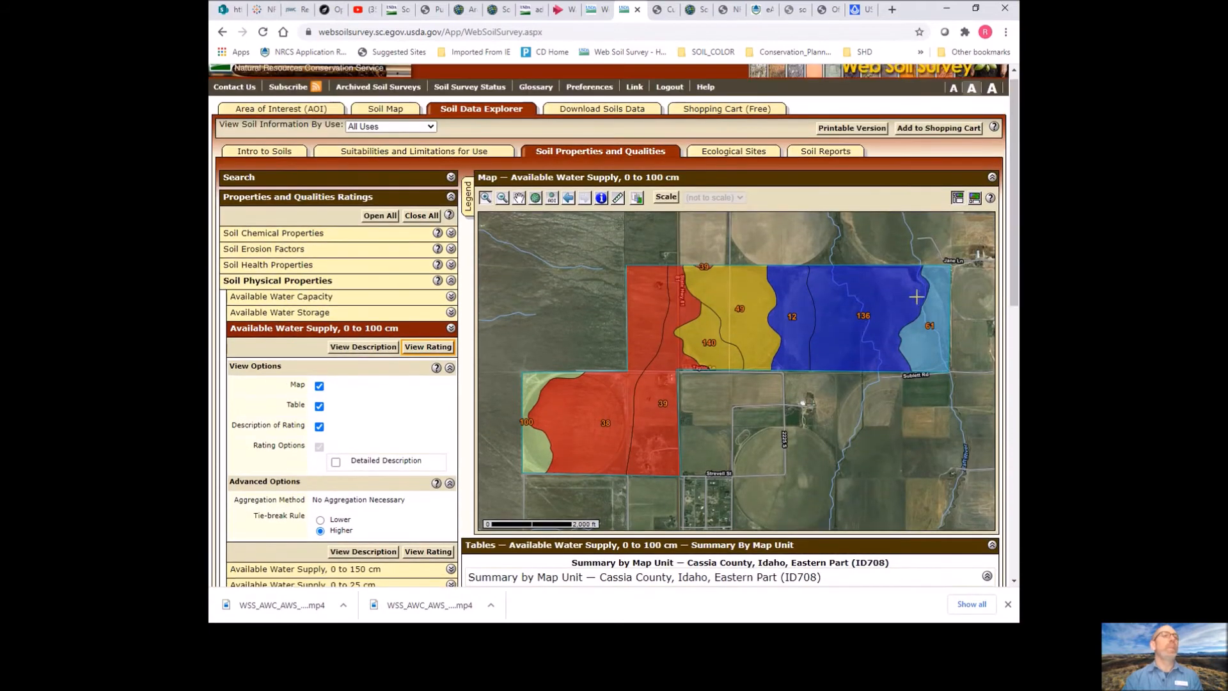
pyautogui.click(938, 128)
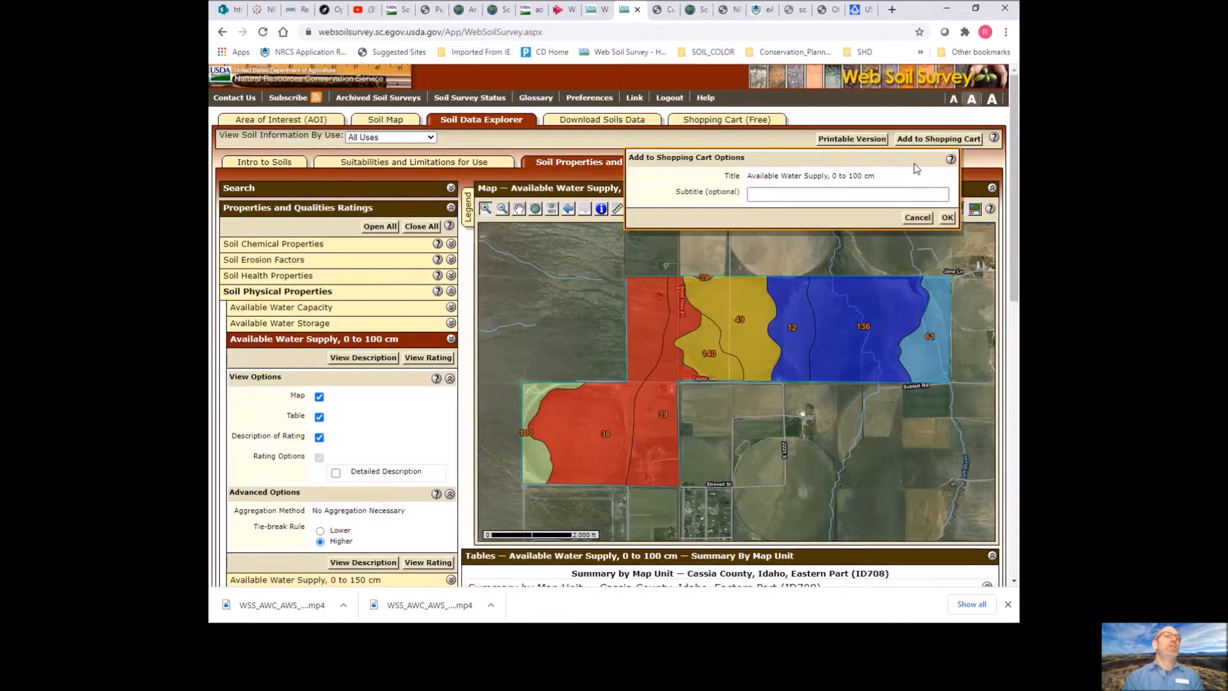
pyautogui.click(947, 217)
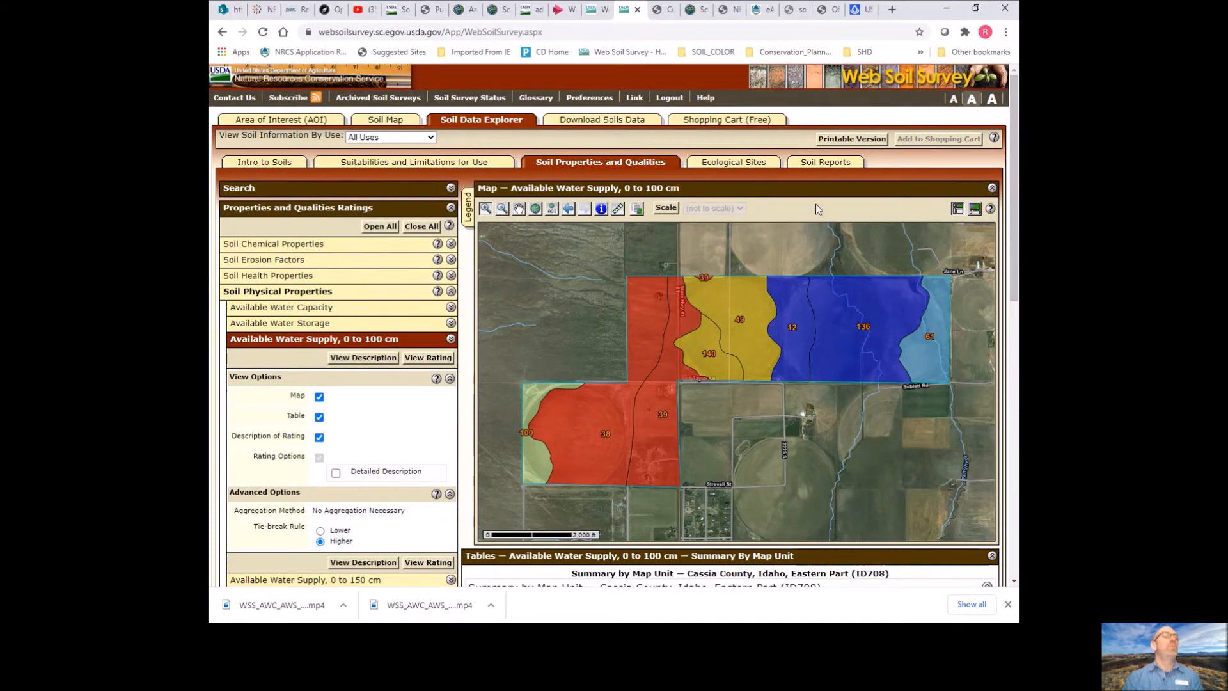
# Generate the Engineering Properties soil report from the soil physical properties reports, without including minor soils.
pyautogui.click(814, 164)
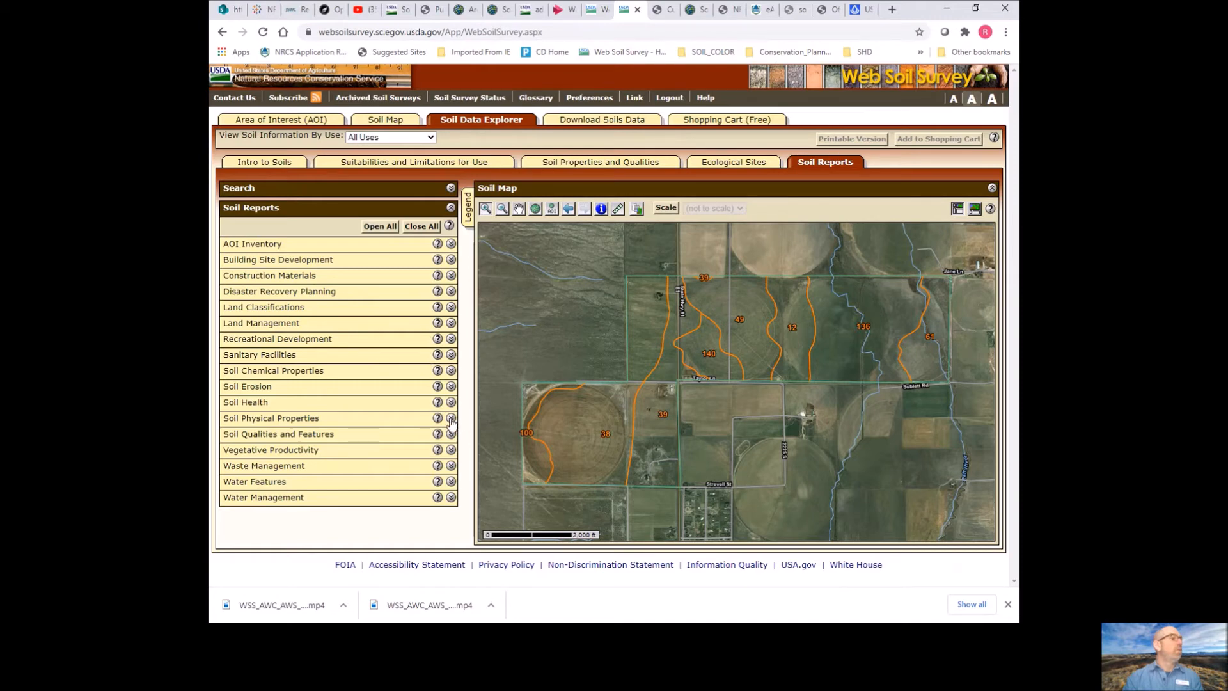
pyautogui.click(451, 419)
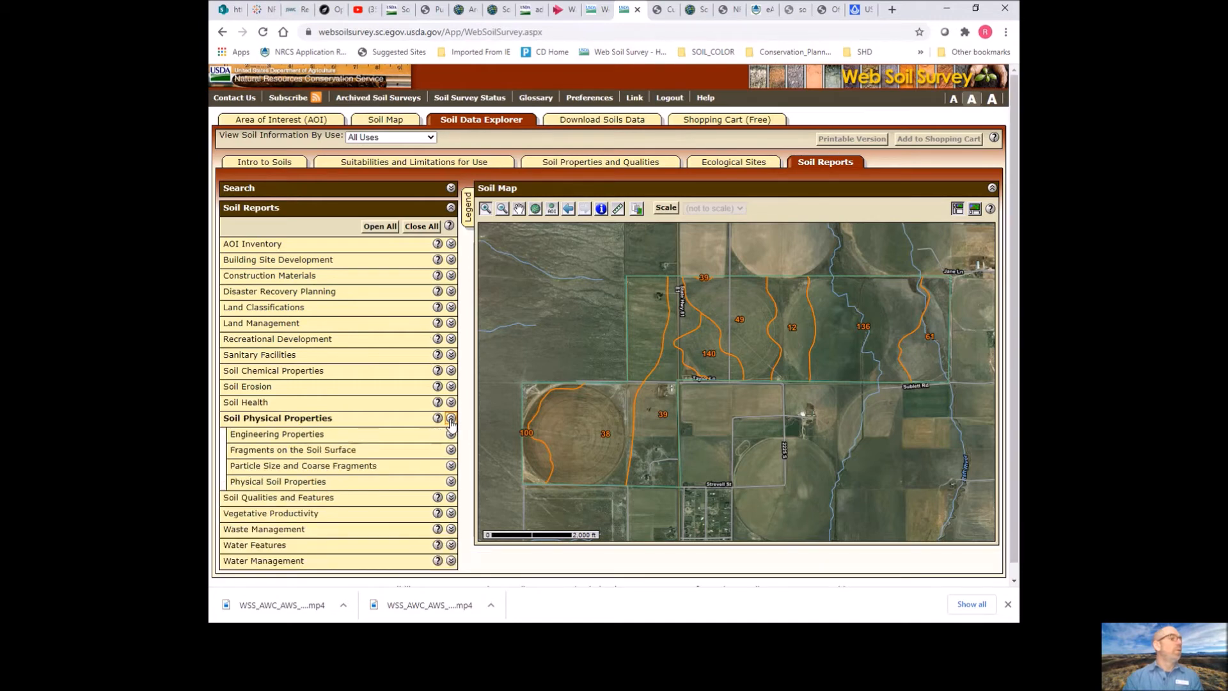
pyautogui.click(451, 441)
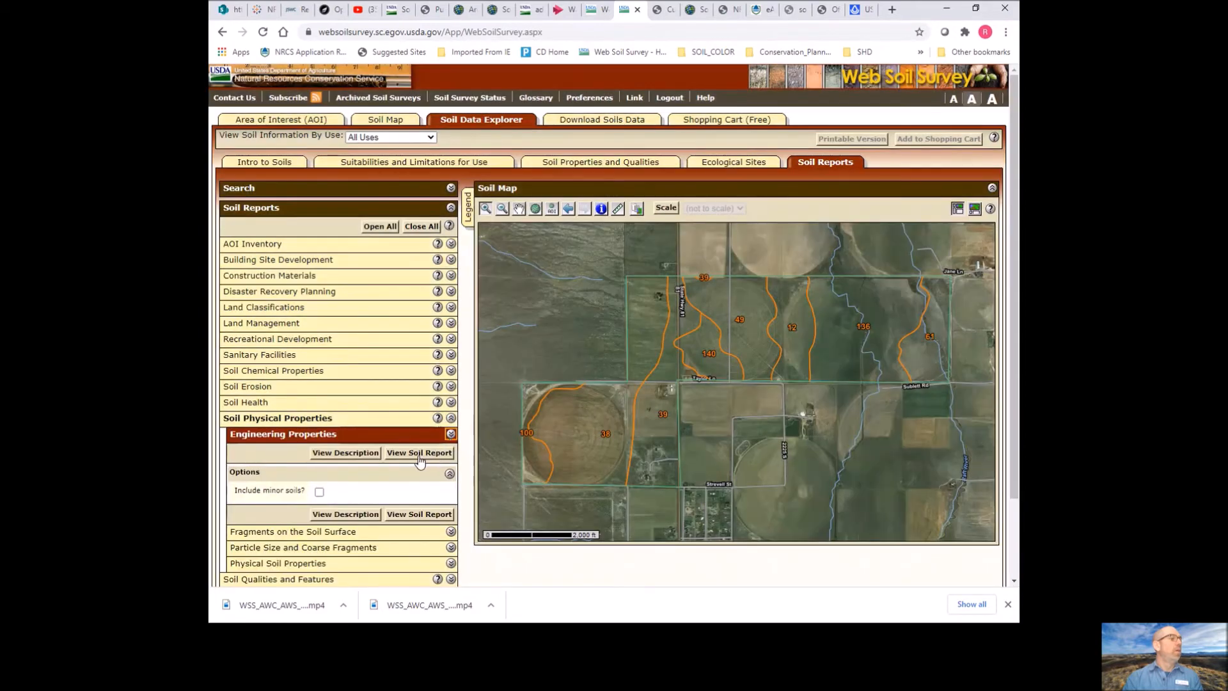
pyautogui.click(419, 455)
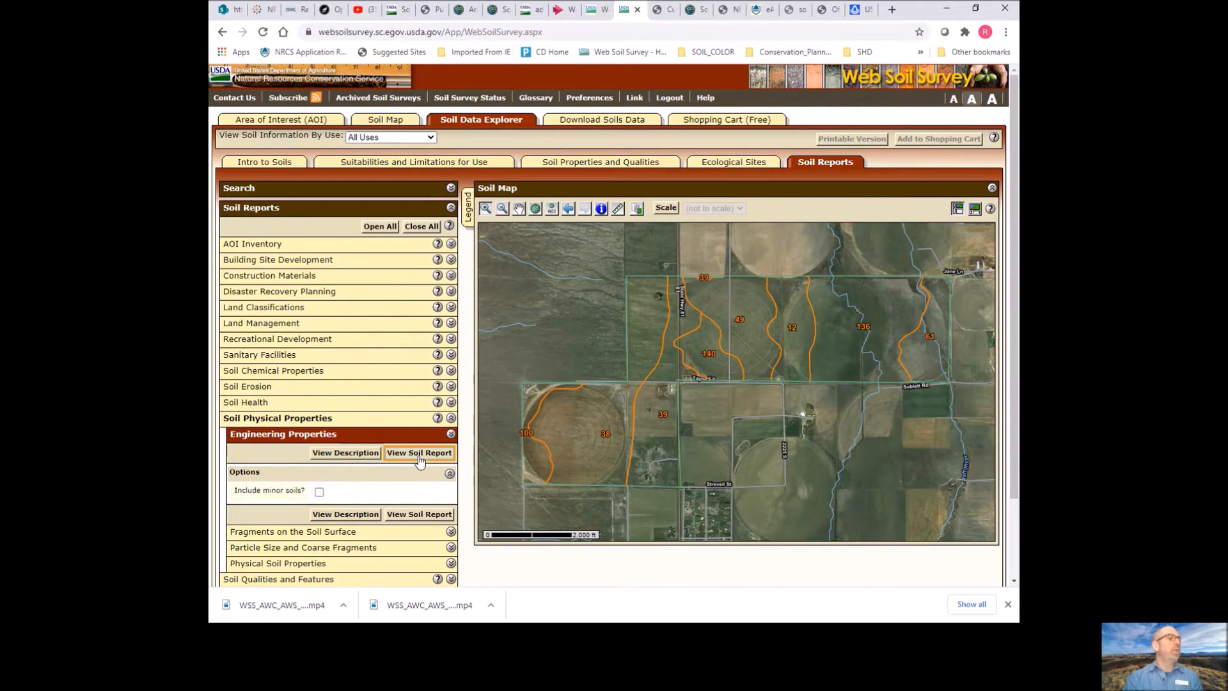
pyautogui.click(419, 455)
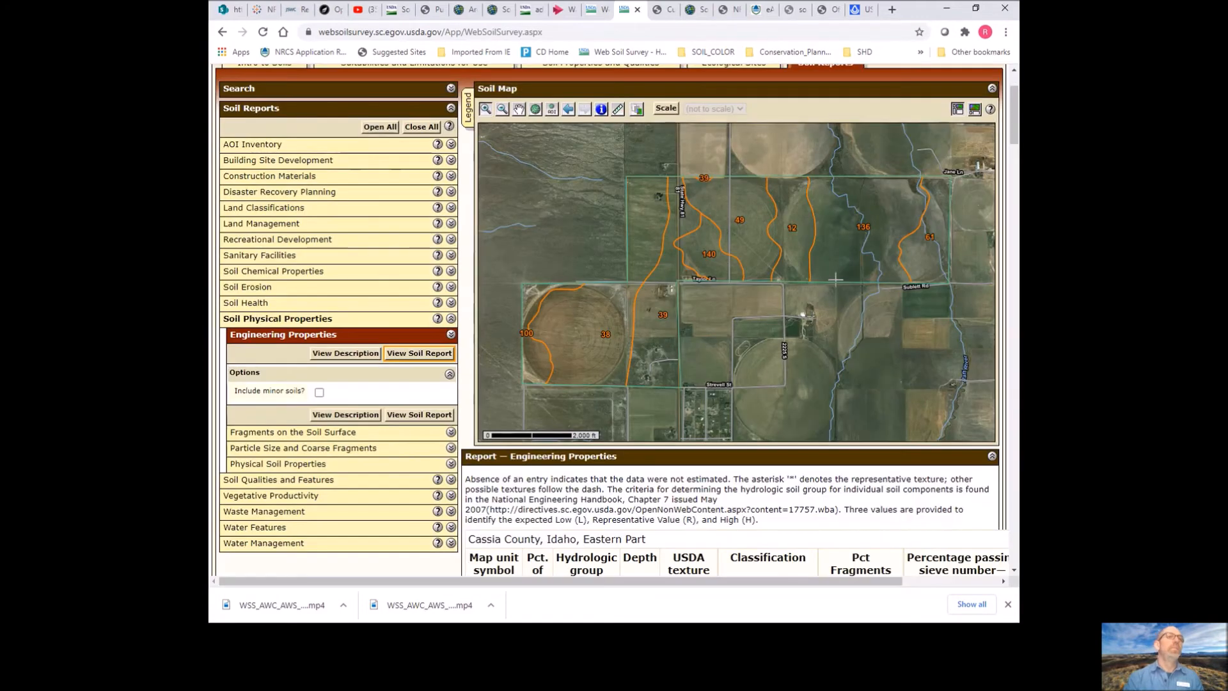
# Examine the Engineering Properties report across all its columns, from the Bahem-Portneuf complex down to the Strevell silt loam.
pyautogui.scroll(-7, 1014, 115)
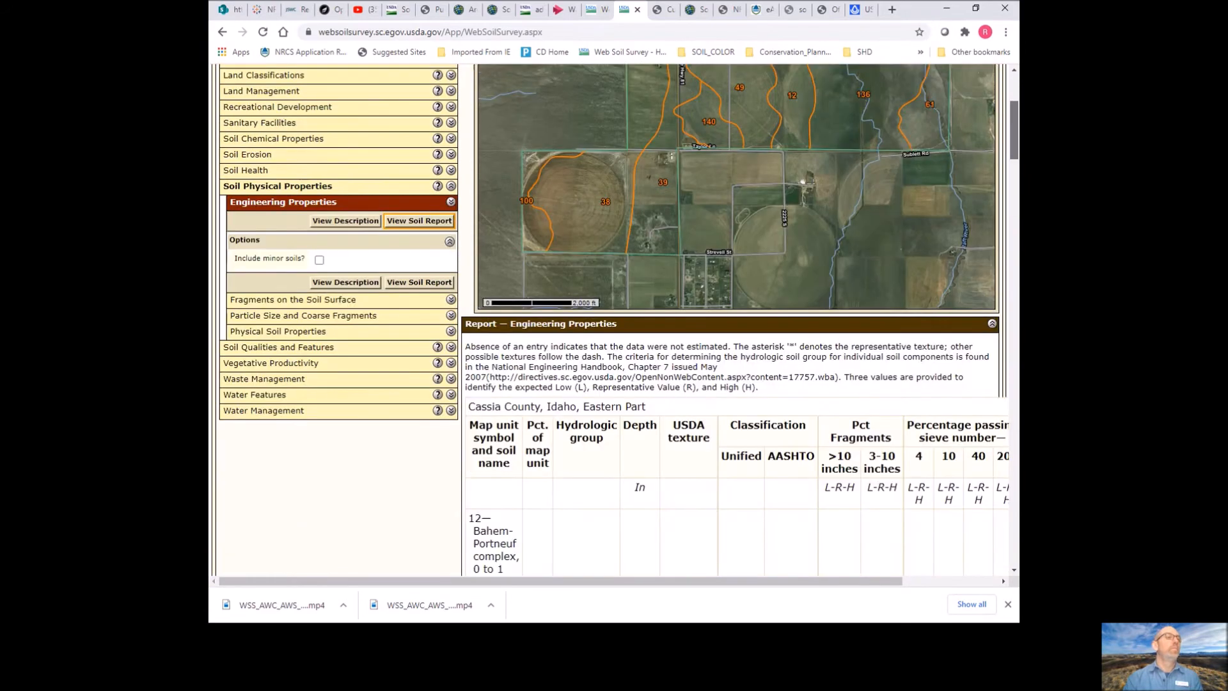
pyautogui.scroll(2, 836, 381)
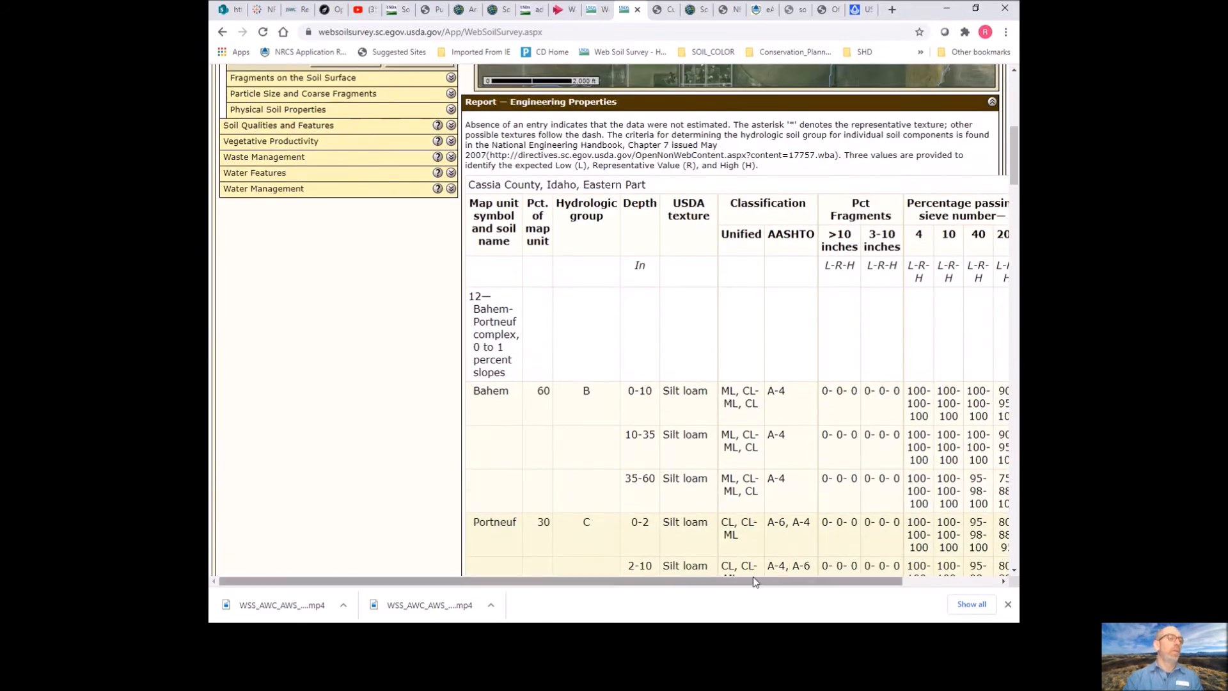
pyautogui.moveTo(755, 583); pyautogui.dragTo(865, 567)
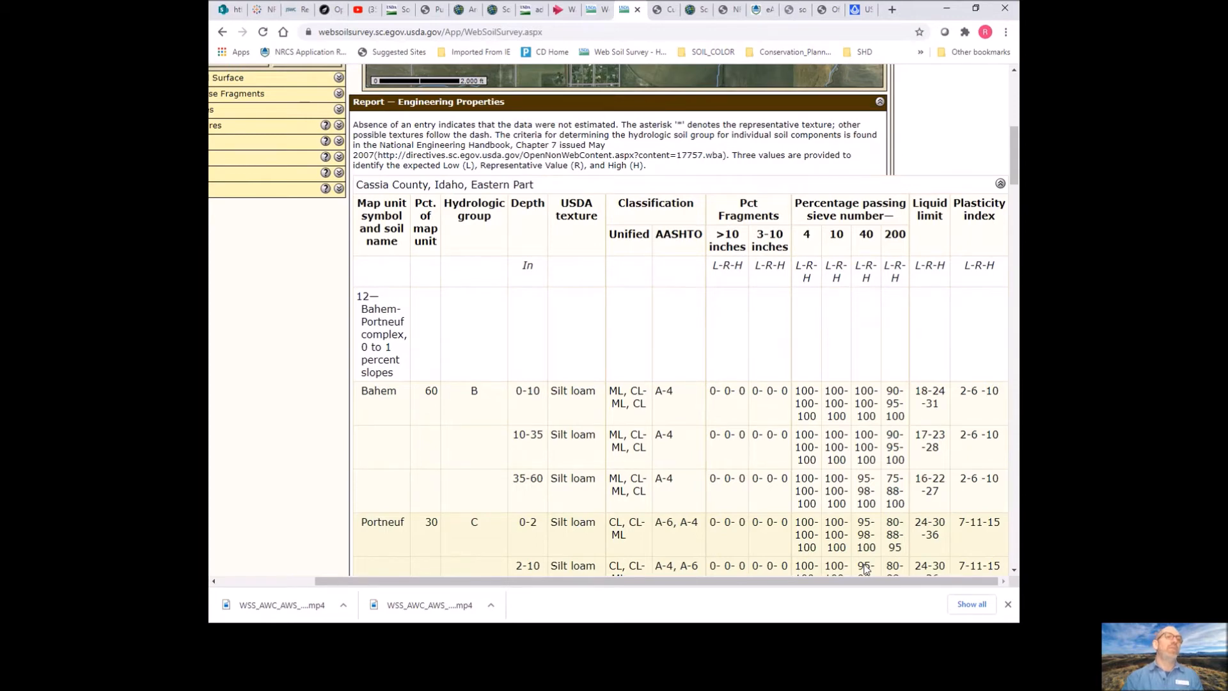
pyautogui.moveTo(1015, 158); pyautogui.dragTo(1015, 377)
pyautogui.scroll(3, 614, 320)
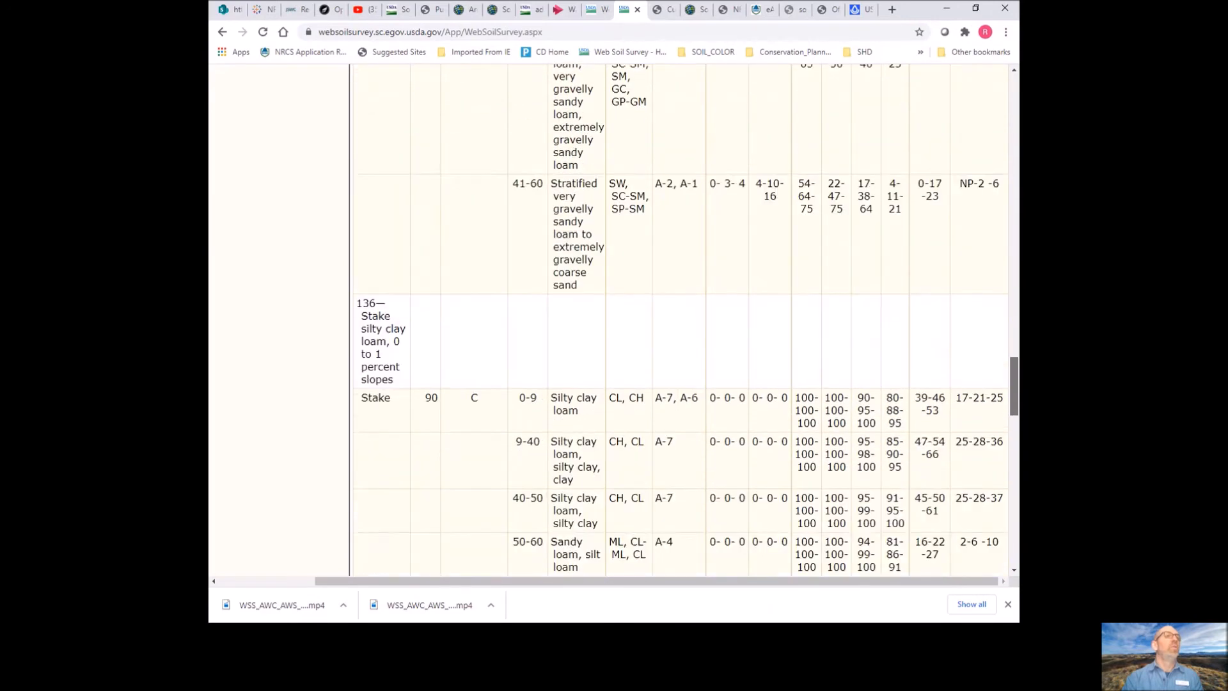
pyautogui.scroll(-10, 683, 320)
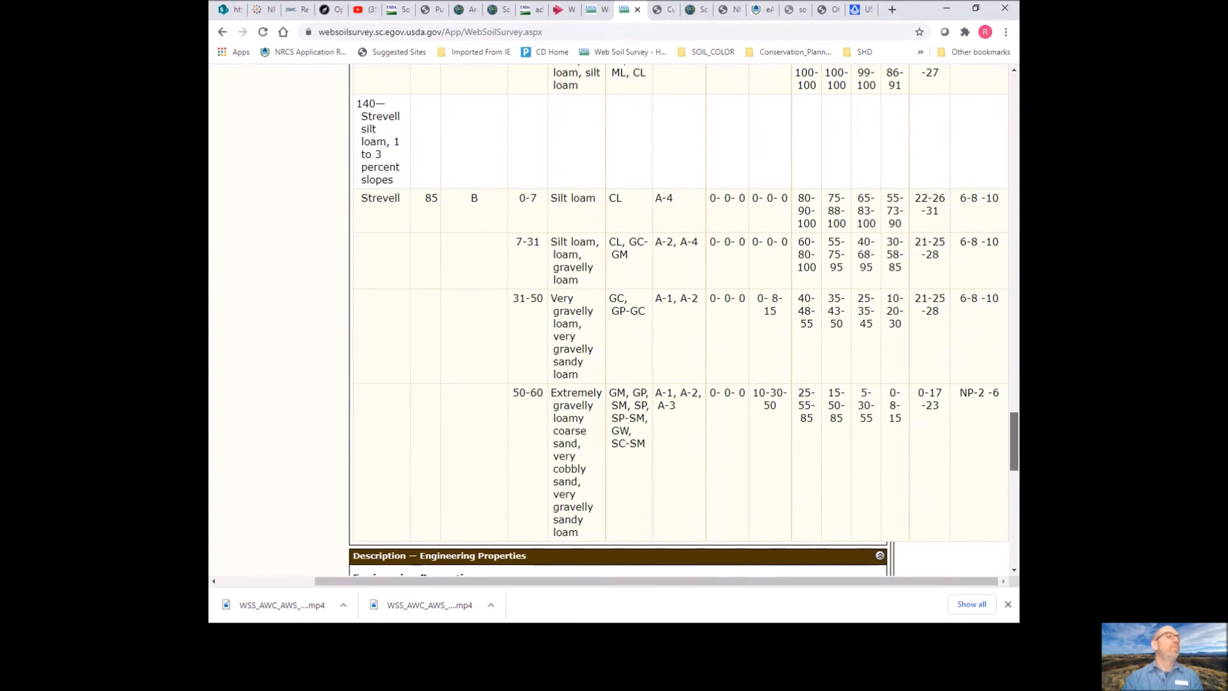
pyautogui.scroll(20, 683, 320)
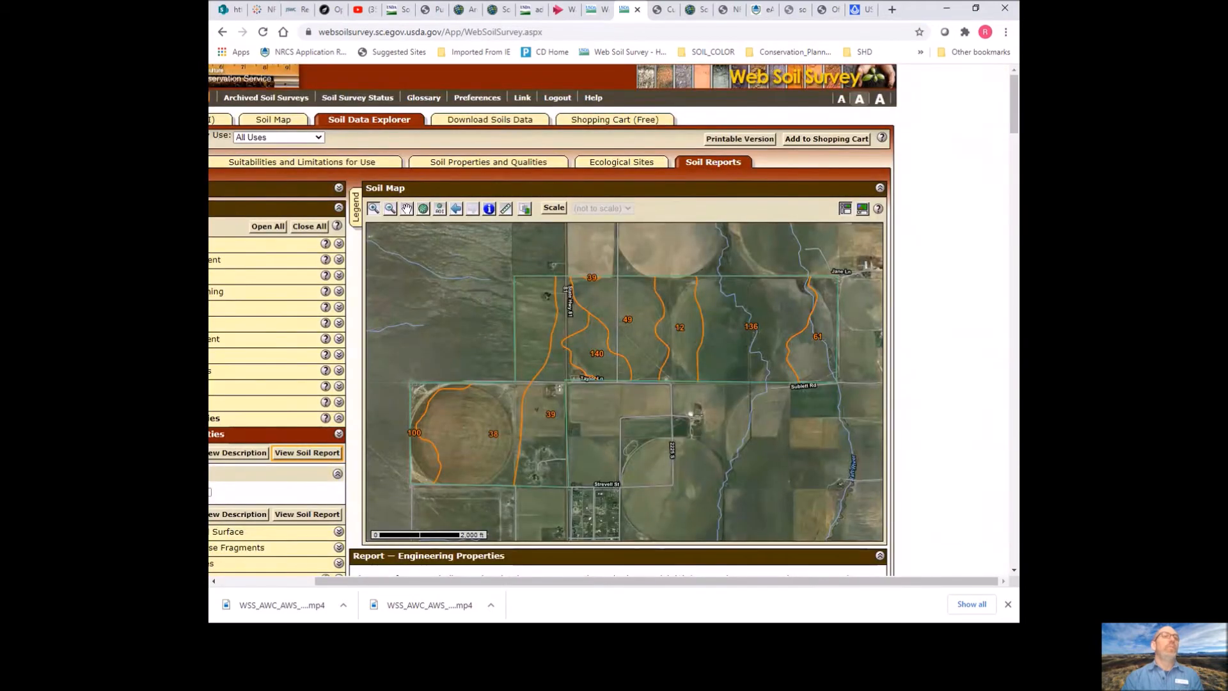
# Add the Engineering Properties soil report to the shopping cart without a subtitle.
pyautogui.click(830, 139)
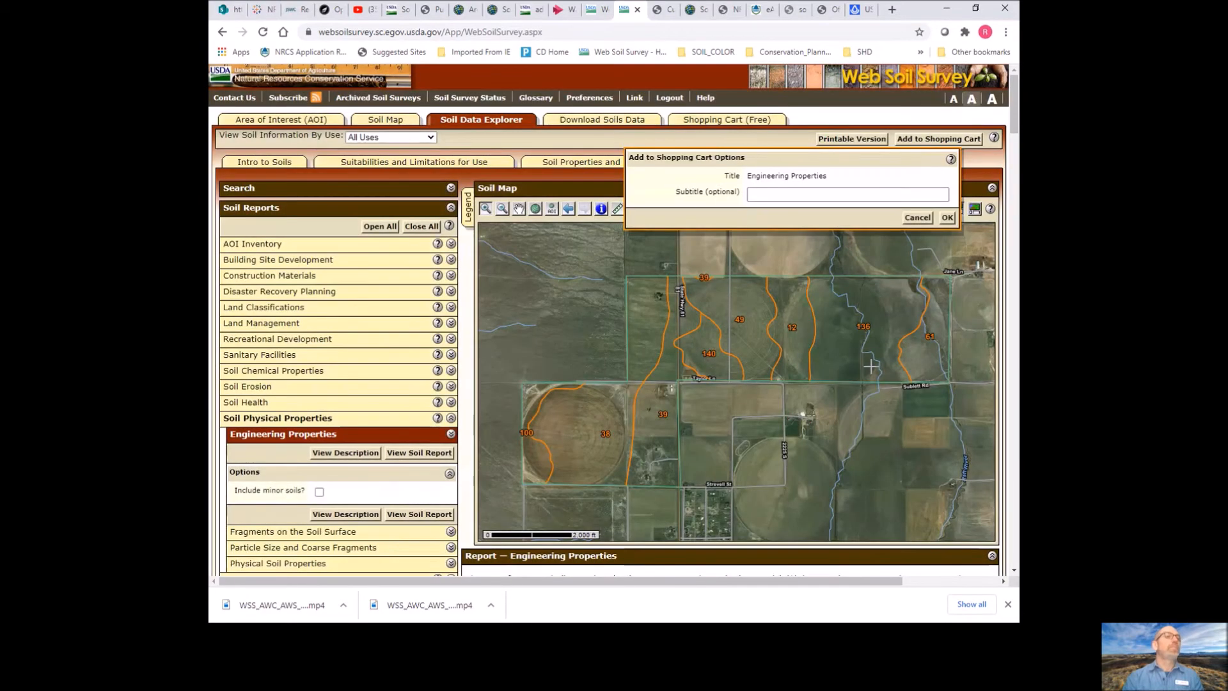
pyautogui.click(948, 219)
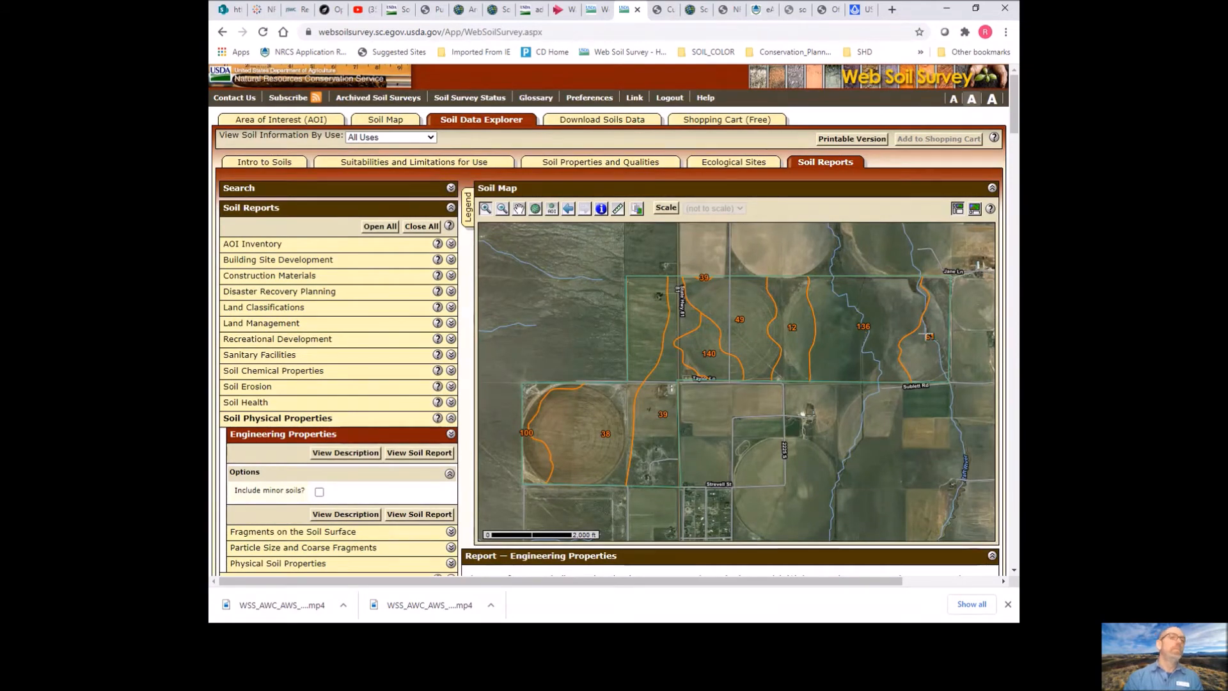
# Generate the Physical Soil Properties report from the soil physical properties reports, without including minor soils.
pyautogui.scroll(-4, 1013, 123)
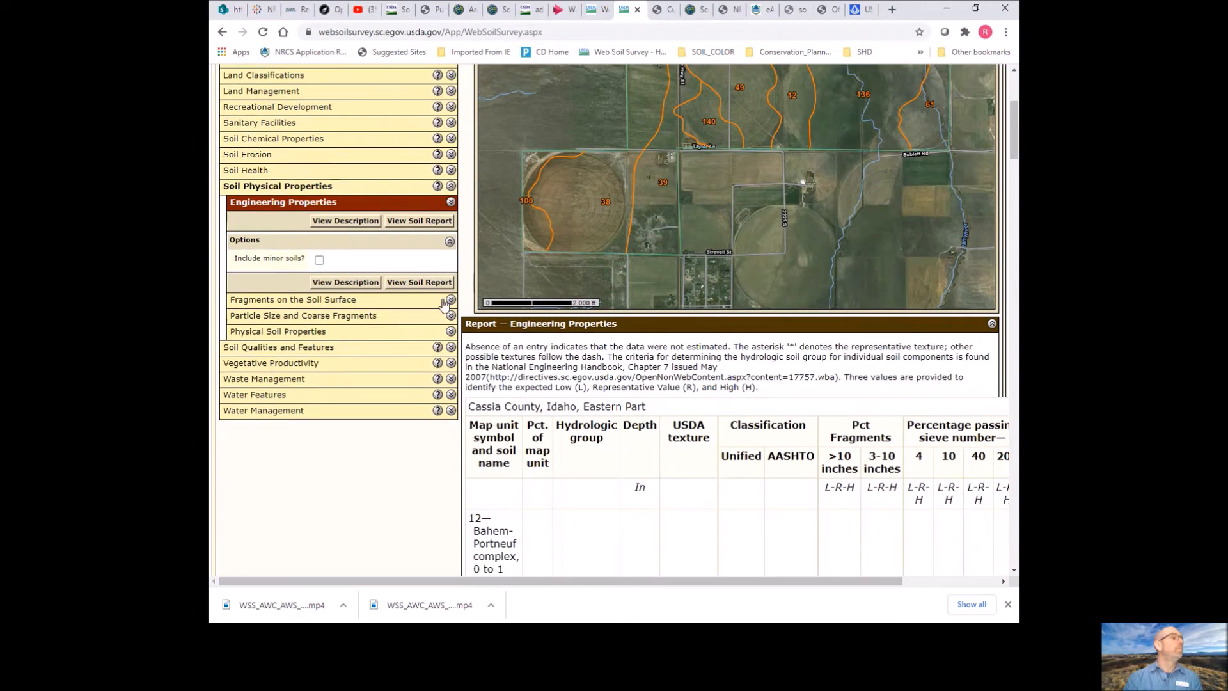
pyautogui.click(451, 330)
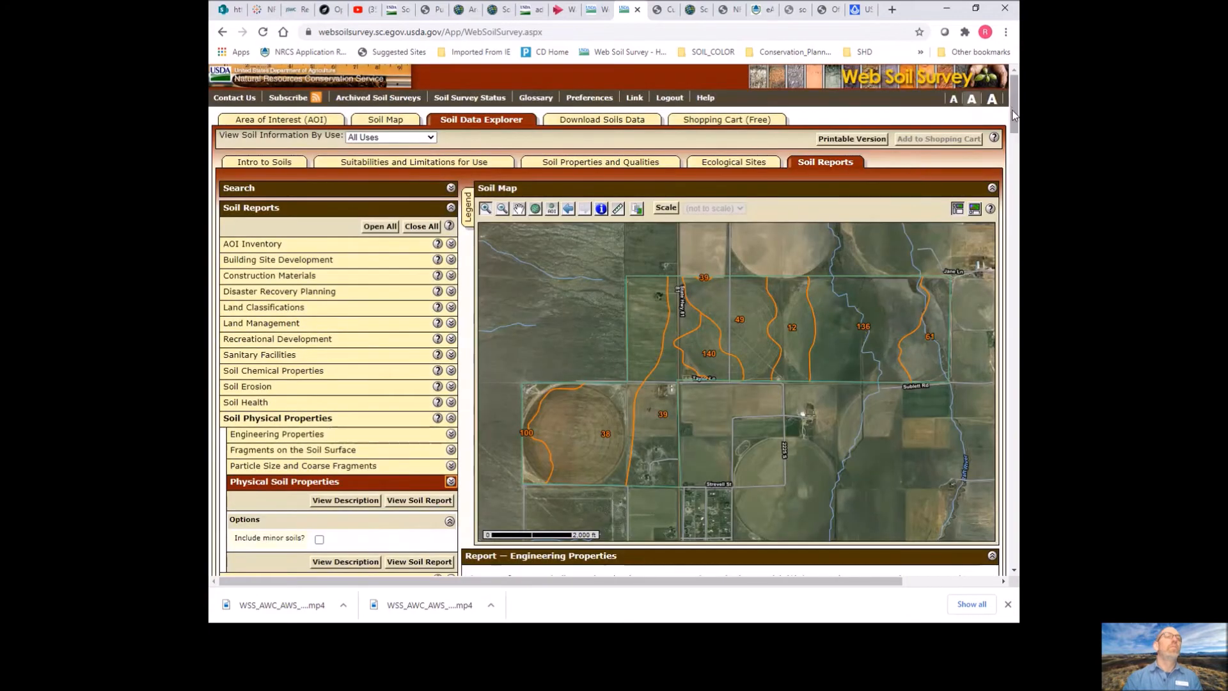
pyautogui.scroll(-5, 1013, 110)
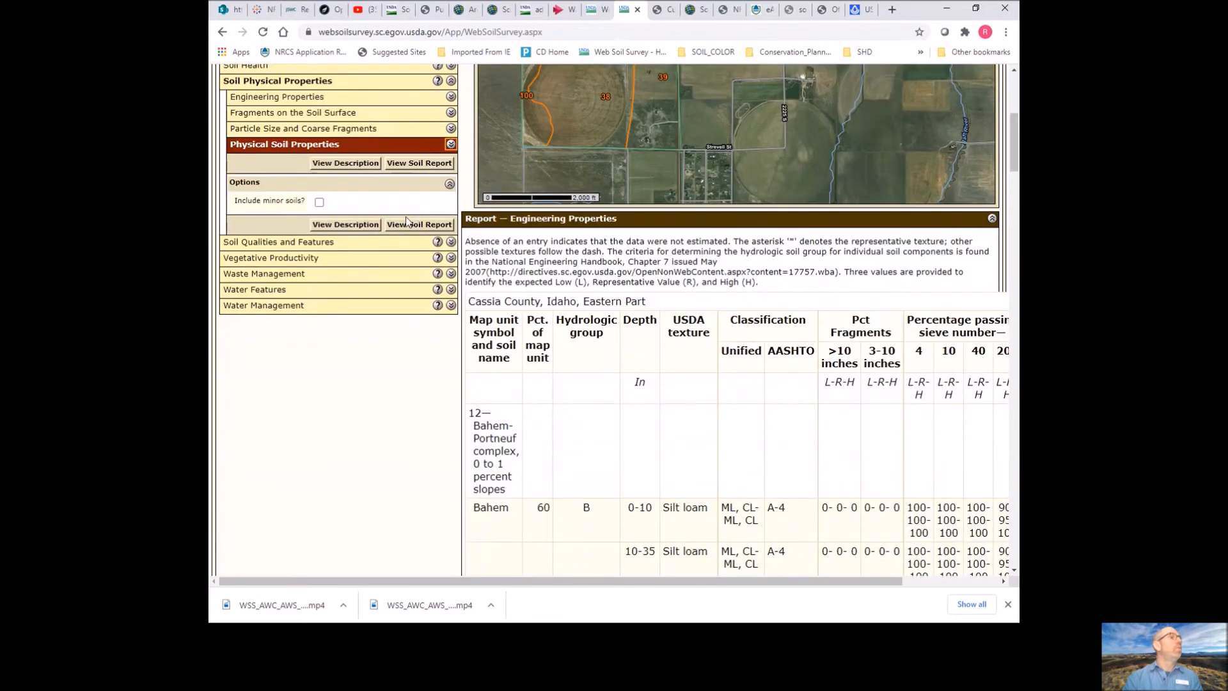
pyautogui.click(429, 165)
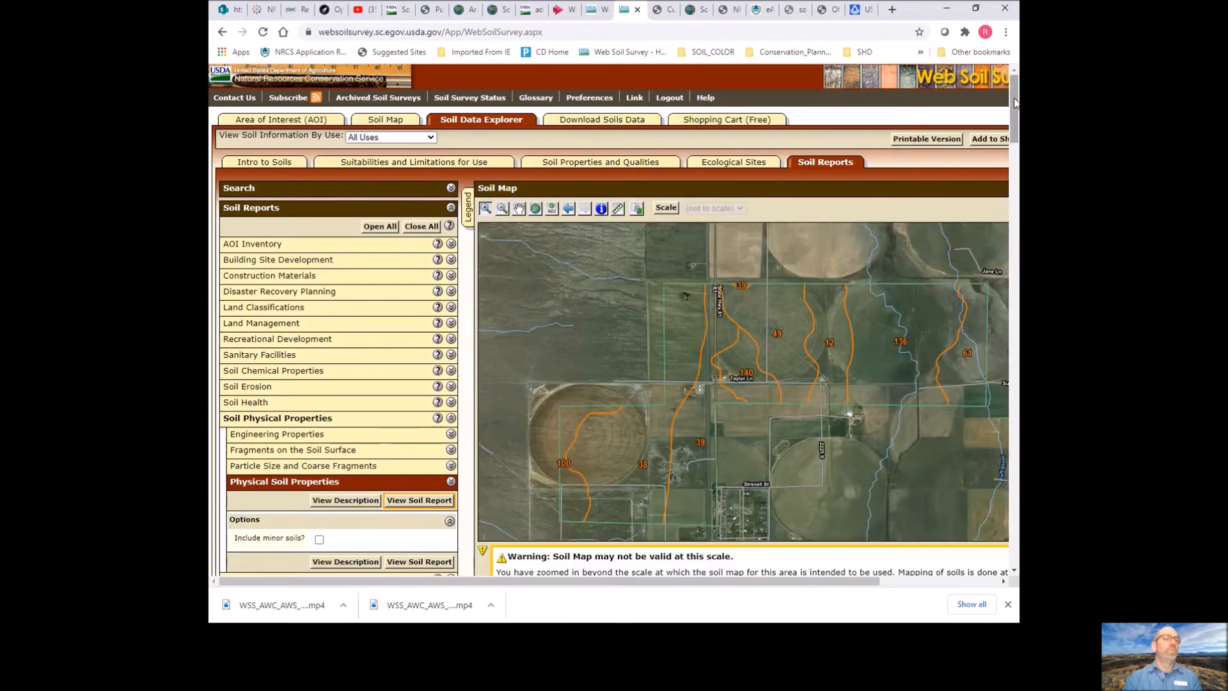
# Review the Physical Soil Properties report across its columns through the wind erodibility index, and add it to the shopping cart without a subtitle.
pyautogui.moveTo(1016, 103); pyautogui.dragTo(1016, 180)
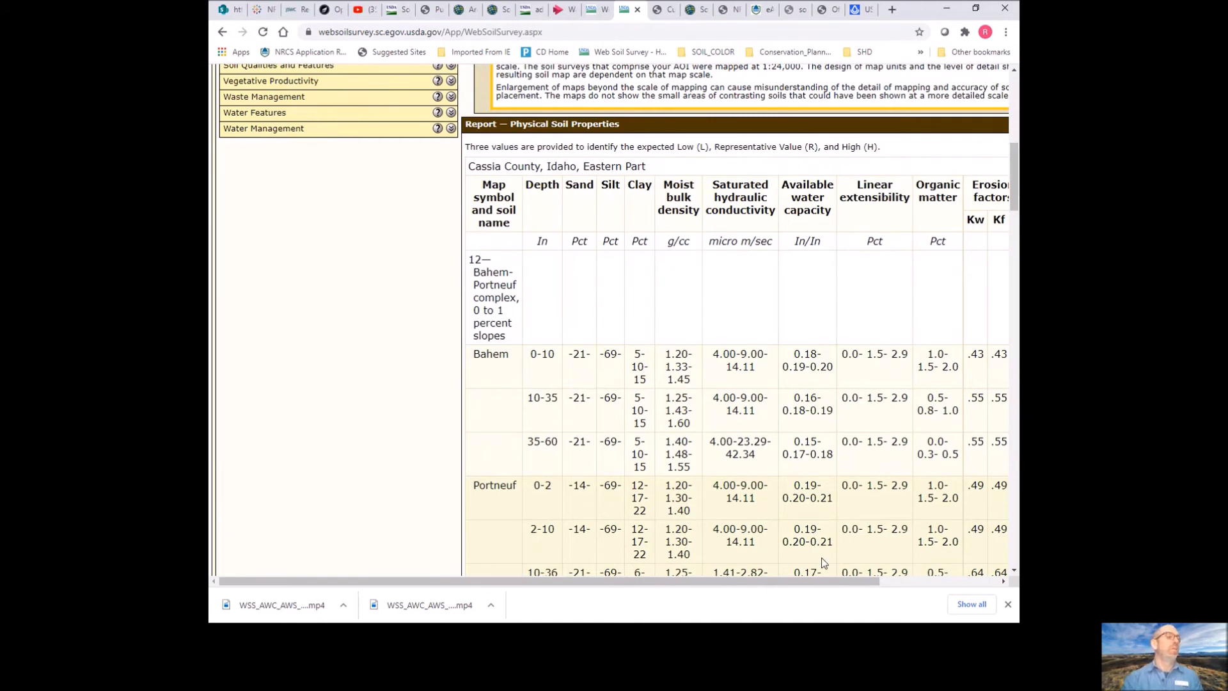
pyautogui.moveTo(804, 583); pyautogui.dragTo(828, 581)
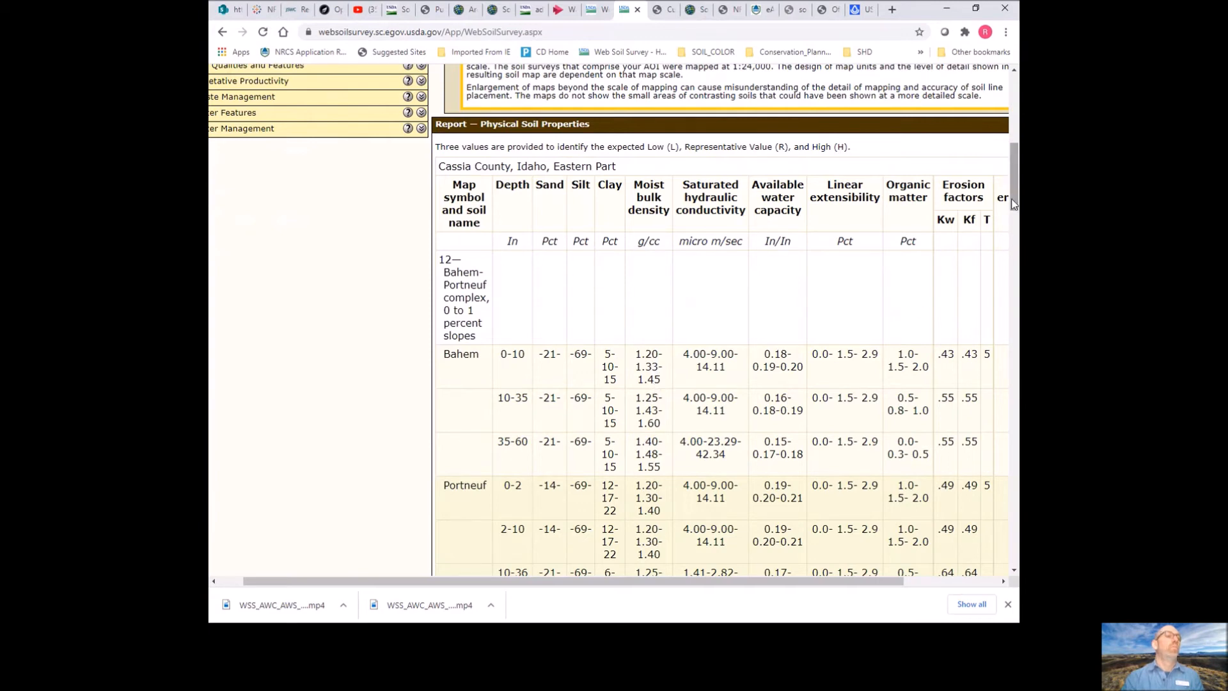
pyautogui.moveTo(876, 584); pyautogui.dragTo(951, 568)
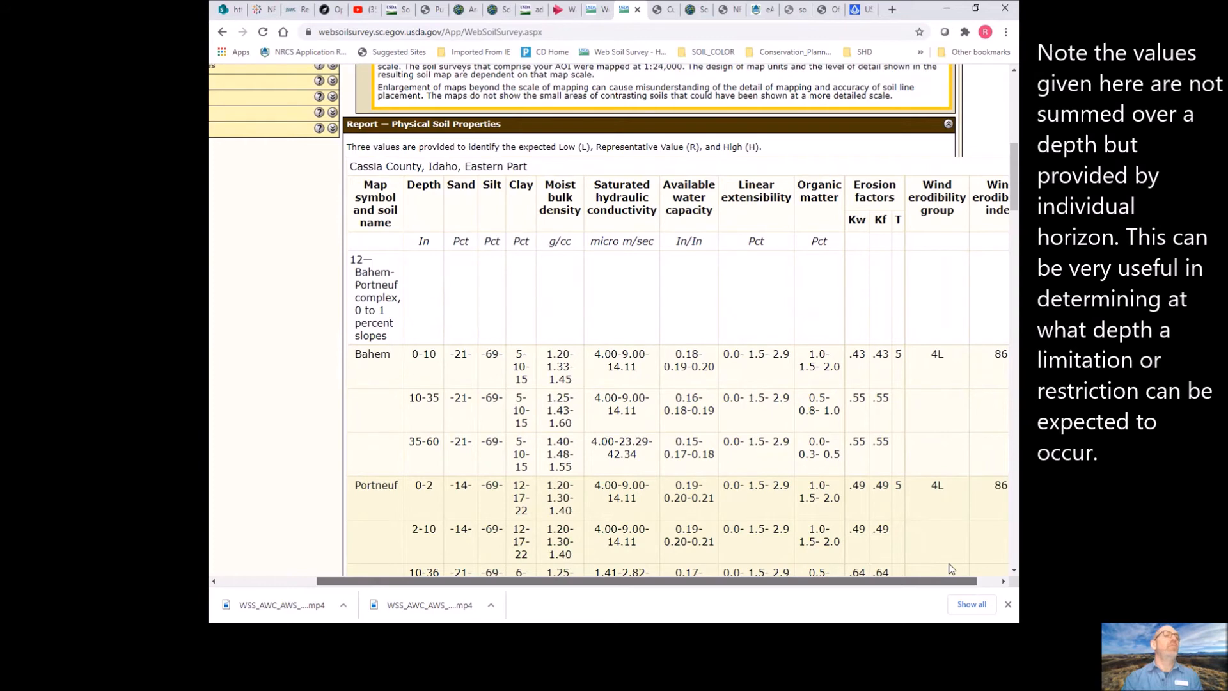
pyautogui.moveTo(951, 565); pyautogui.dragTo(984, 561)
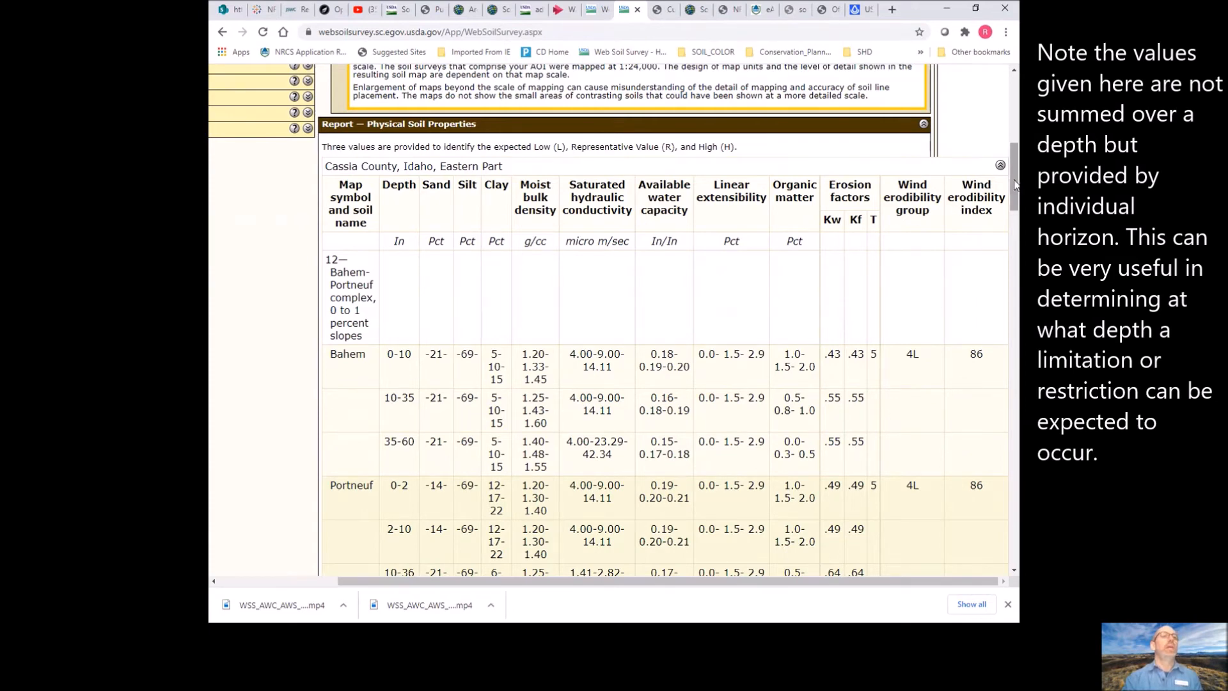
pyautogui.moveTo(1012, 167); pyautogui.dragTo(1011, 102)
pyautogui.click(870, 139)
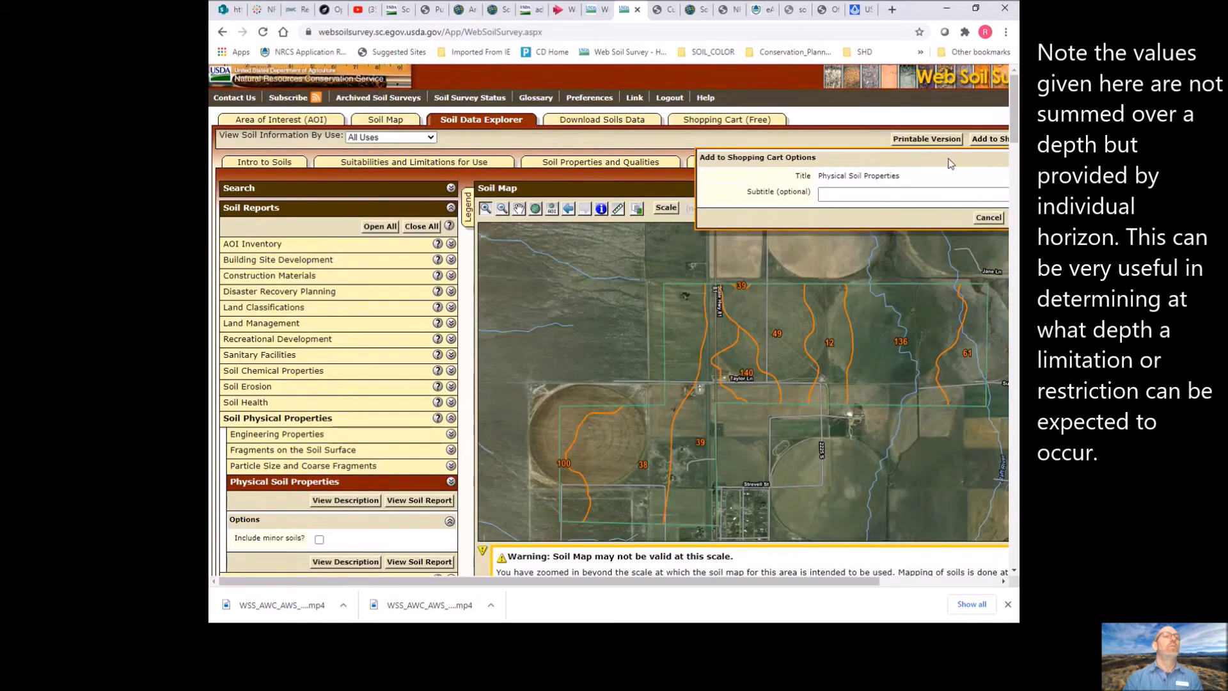
pyautogui.moveTo(871, 581); pyautogui.dragTo(947, 423)
pyautogui.moveTo(862, 582); pyautogui.dragTo(979, 547)
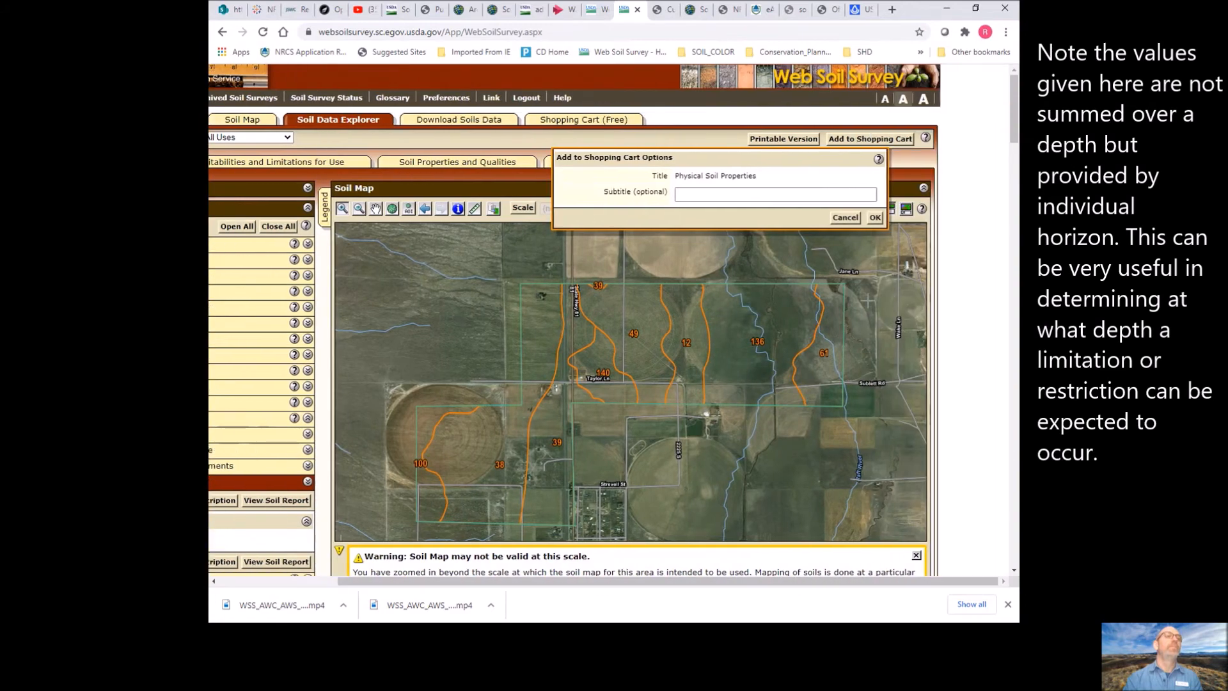
pyautogui.click(876, 217)
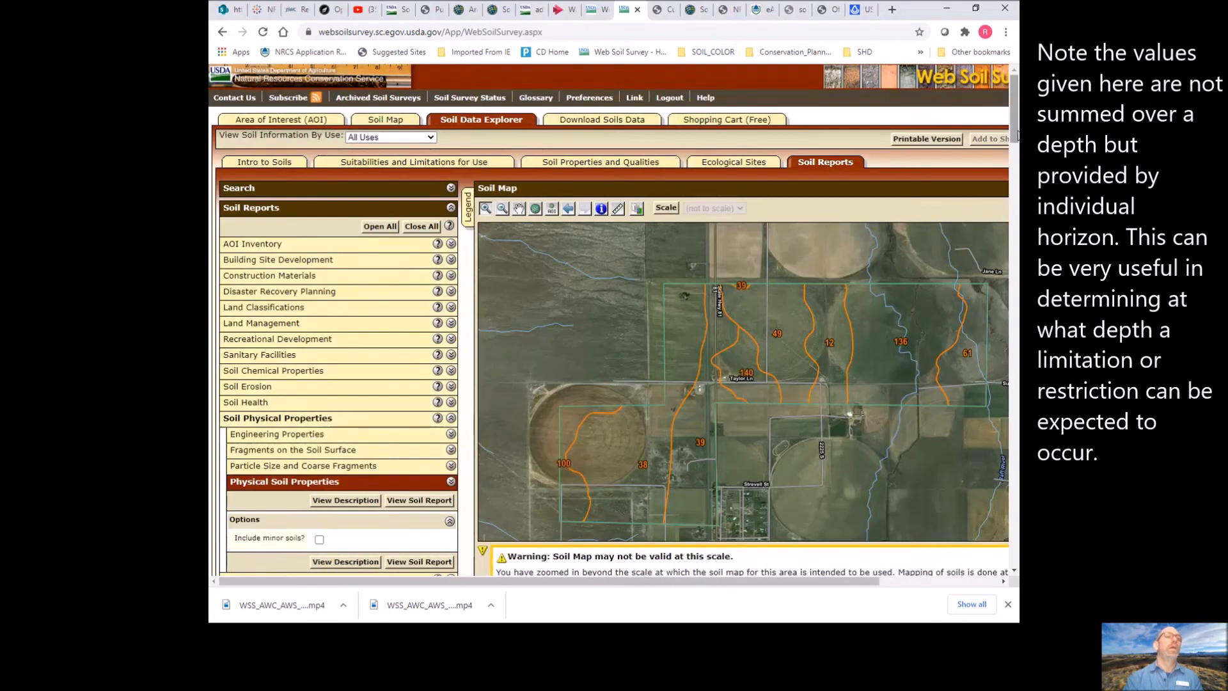
# Exclude the How Soil Surveys Are Made section from the custom report in the shopping cart and review the table of contents.
pyautogui.moveTo(1015, 110)
pyautogui.mouseDown()
pyautogui.moveTo(1014, 142)
pyautogui.moveTo(1015, 110)
pyautogui.mouseUp()
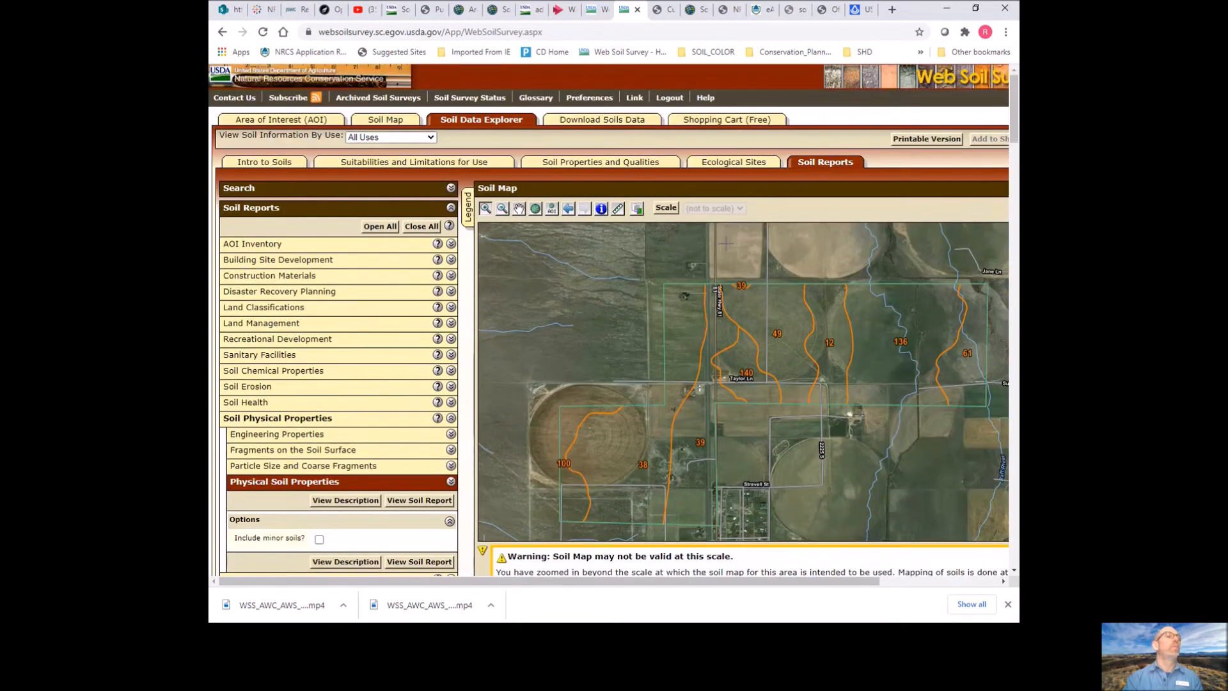
pyautogui.click(722, 121)
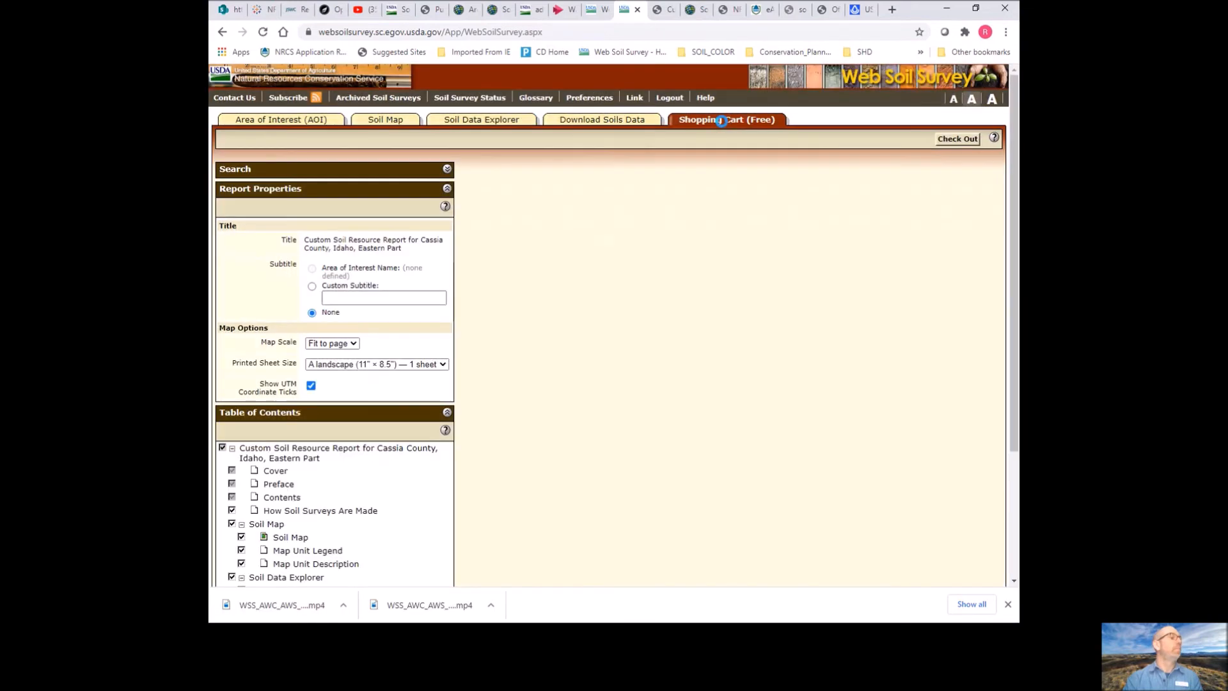
pyautogui.scroll(-3, 1016, 239)
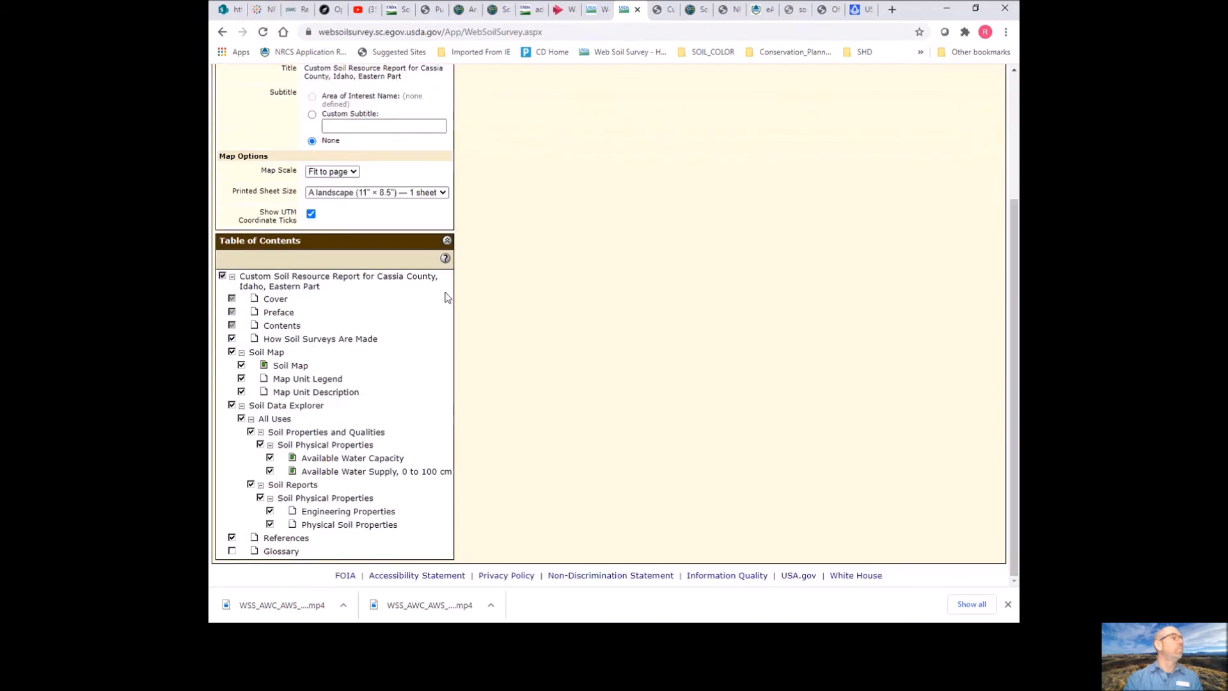
pyautogui.click(231, 339)
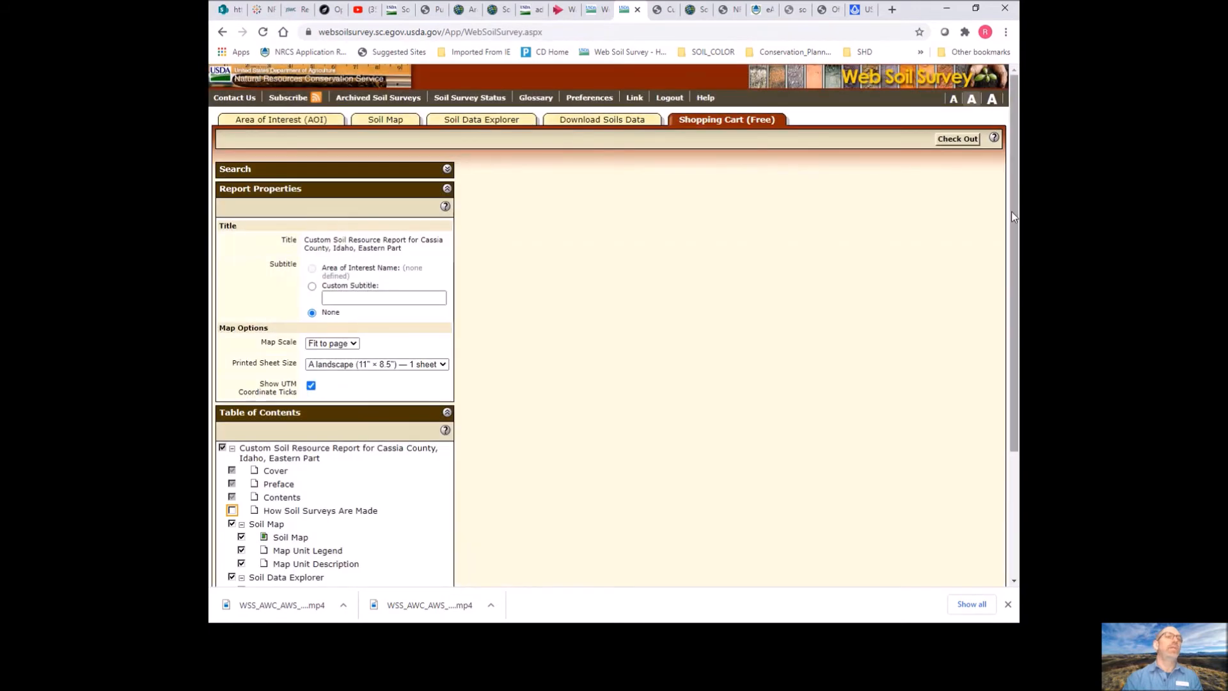
pyautogui.moveTo(1012, 211); pyautogui.dragTo(1013, 293)
pyautogui.scroll(-2, 837, 304)
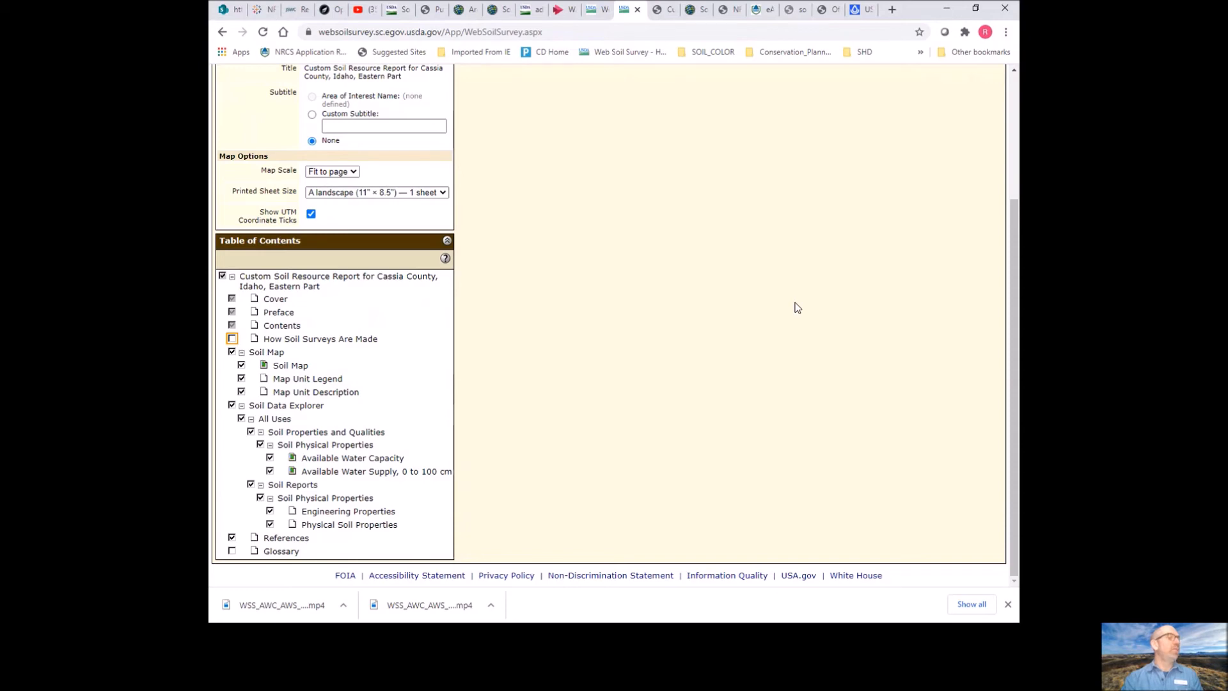
pyautogui.moveTo(1014, 282); pyautogui.dragTo(1016, 130)
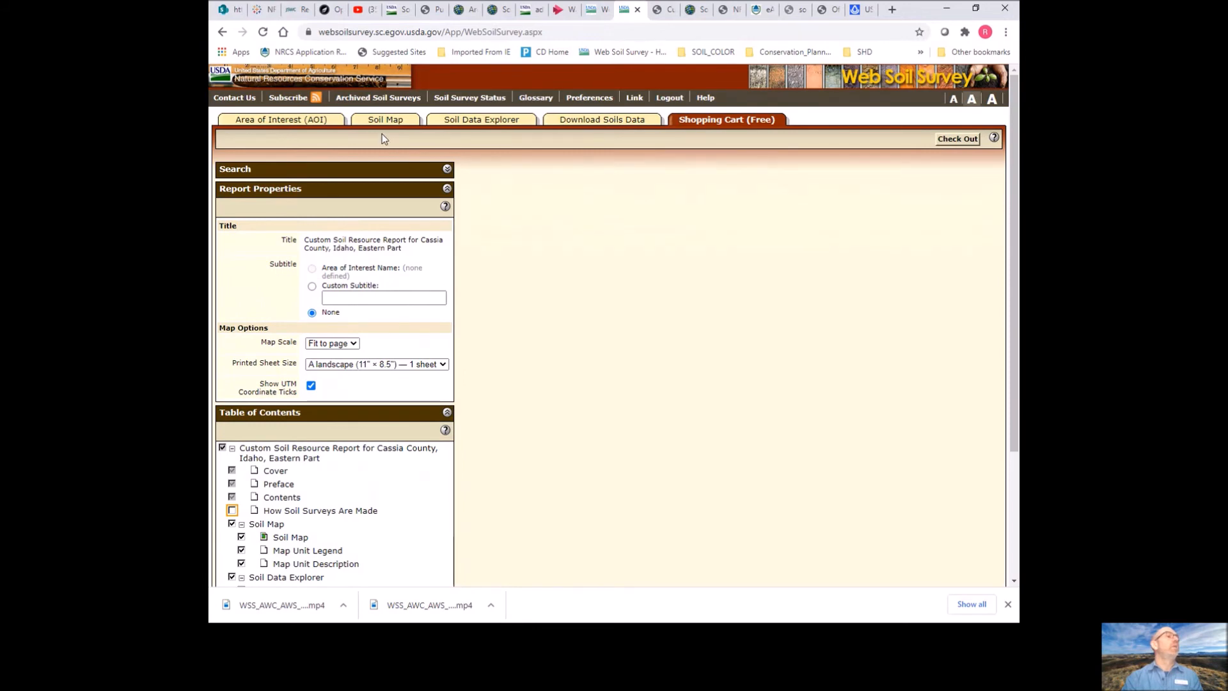
# Copy the Available Water Supply, 0 to 100 cm summary table into Excel, from the column headings through map unit 140.
pyautogui.click(481, 120)
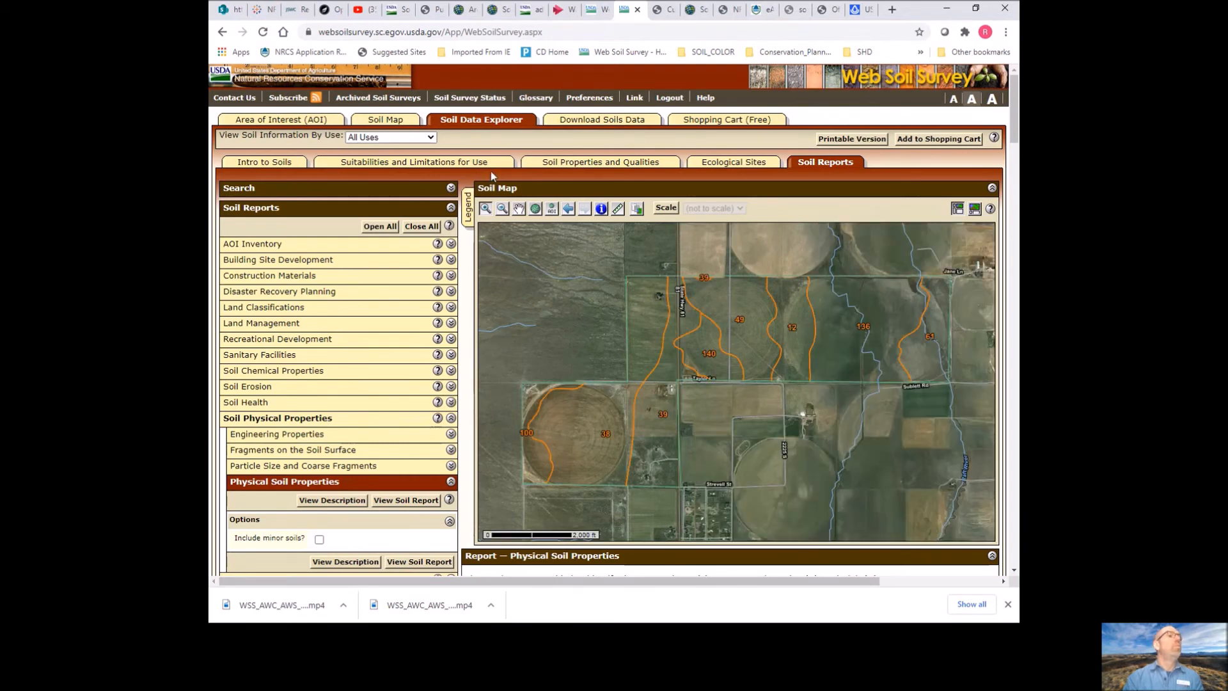
pyautogui.click(543, 165)
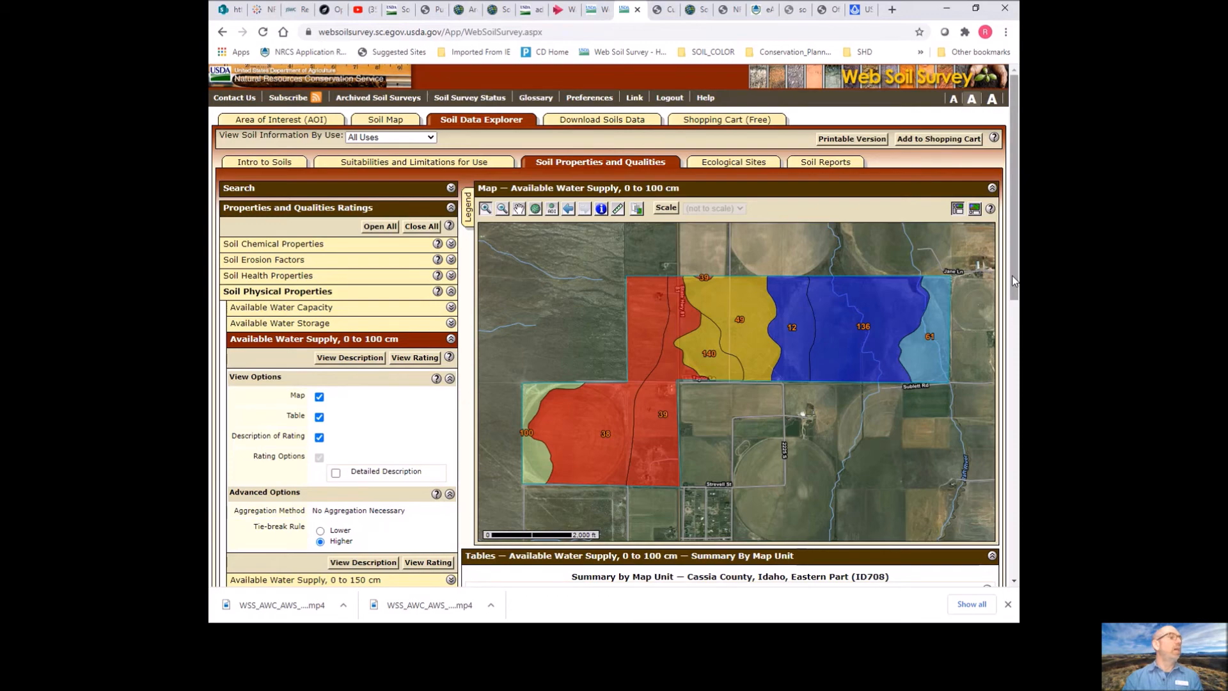
pyautogui.moveTo(1012, 275); pyautogui.dragTo(1017, 423)
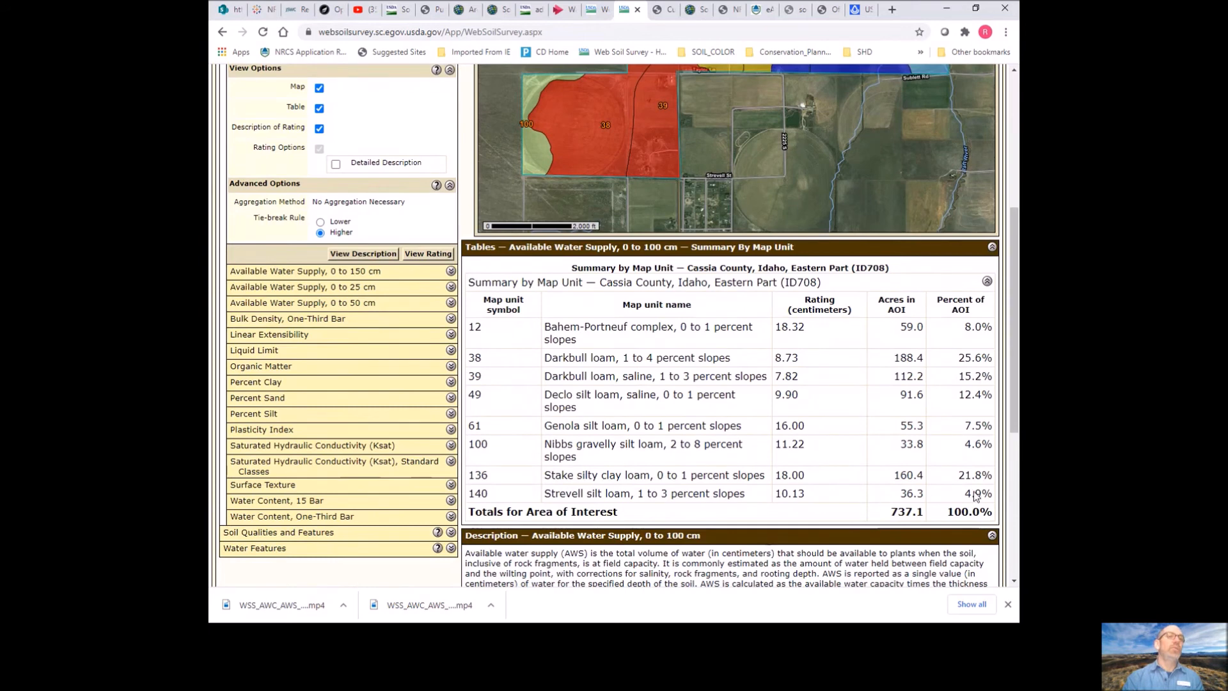
pyautogui.moveTo(996, 495); pyautogui.dragTo(484, 308)
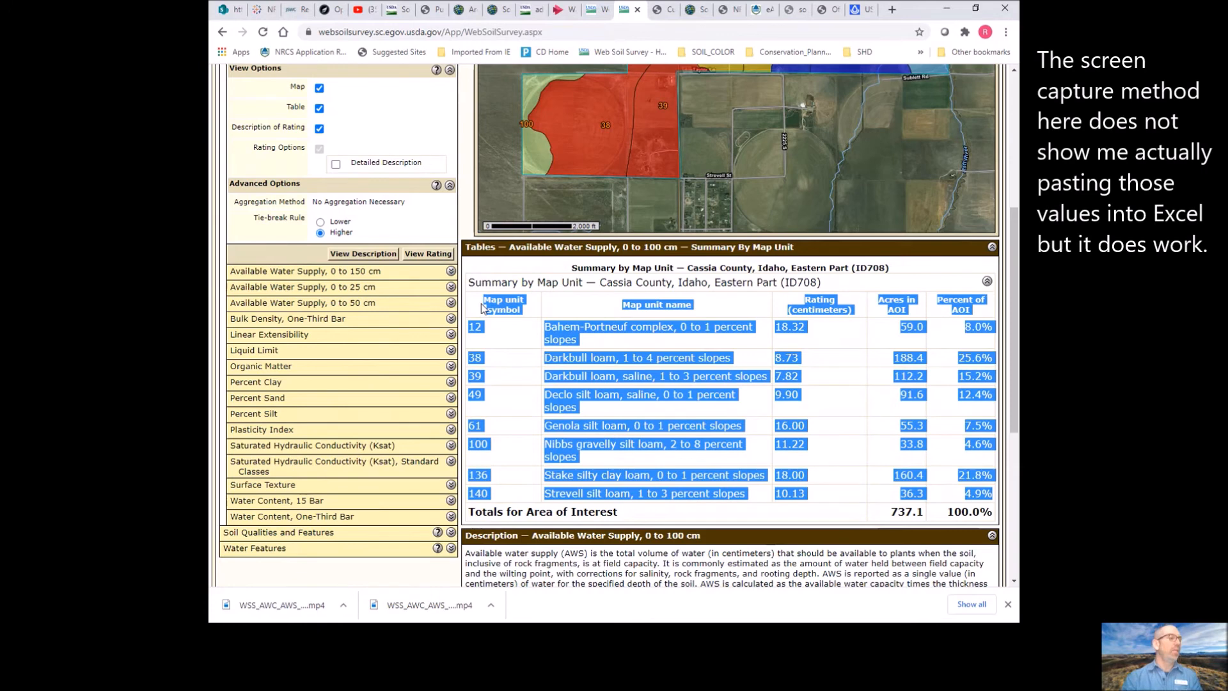
pyautogui.click(476, 636)
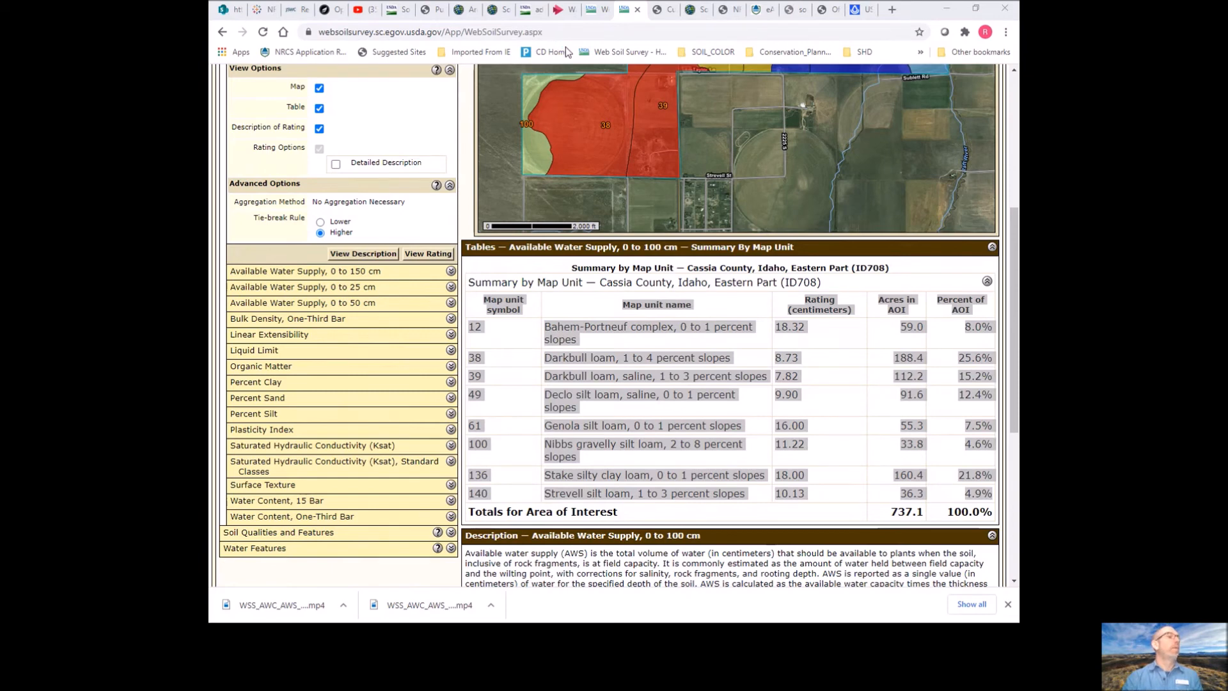
pyautogui.click(793, 41)
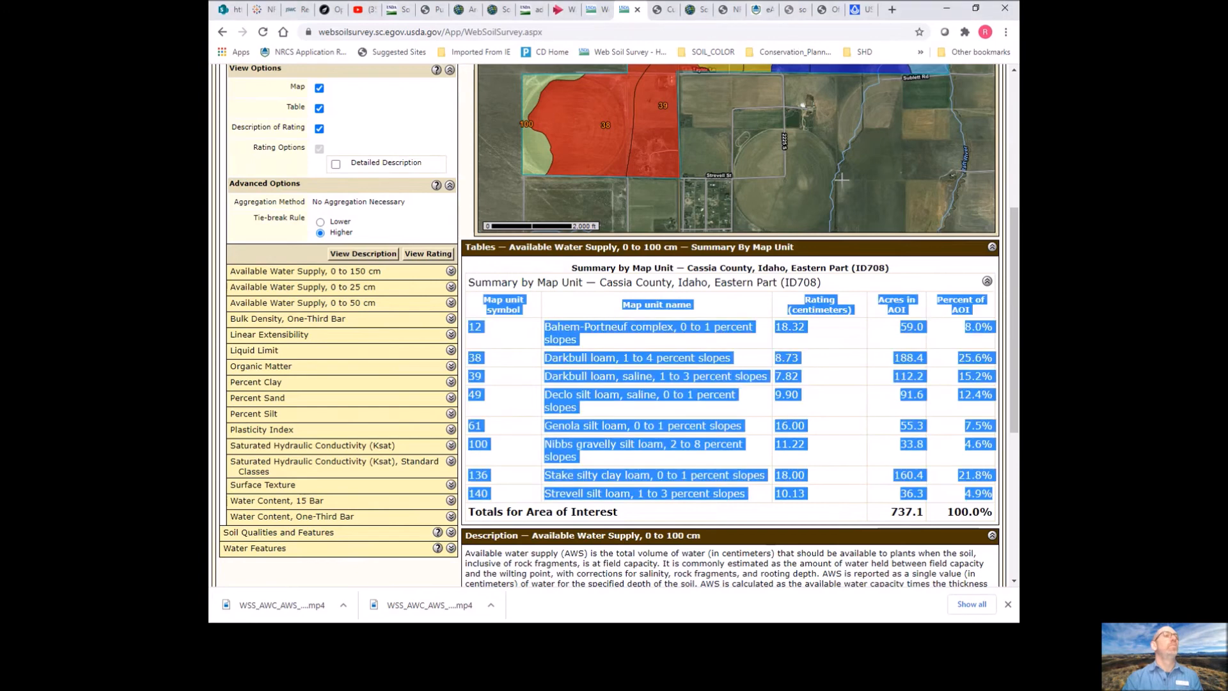
pyautogui.click(465, 235)
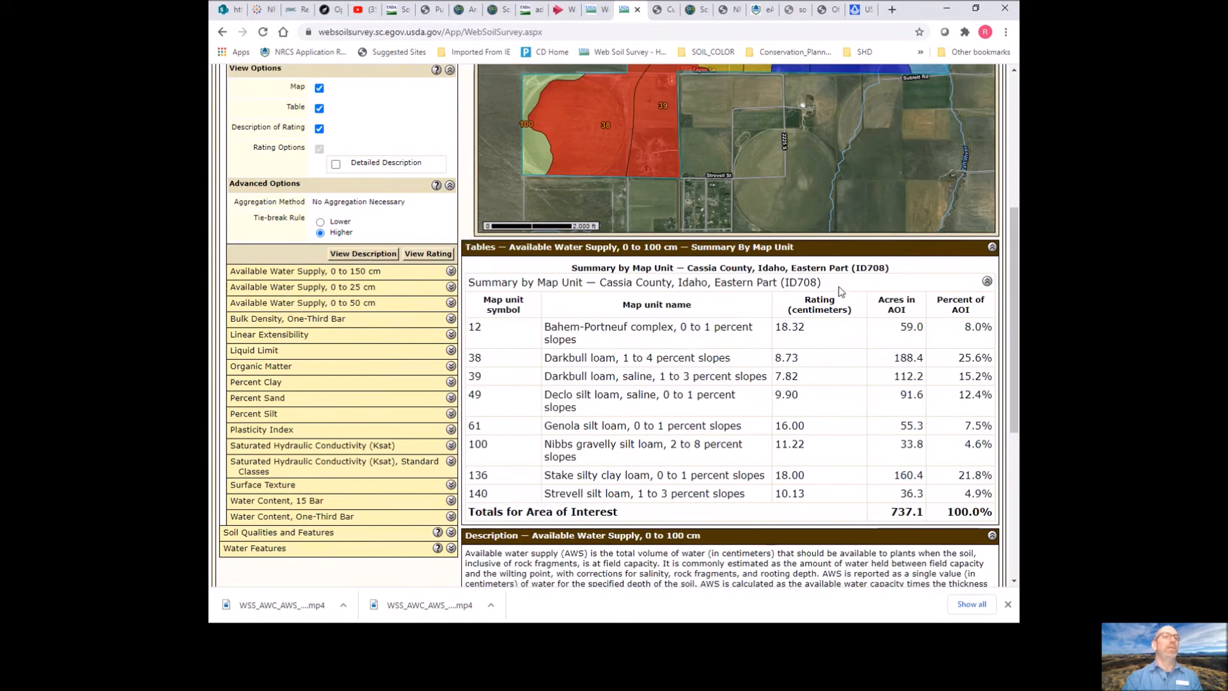
# Check which maps, ratings and soil reports are listed in the shopping cart's table of contents.
pyautogui.moveTo(1015, 257); pyautogui.dragTo(1009, 142)
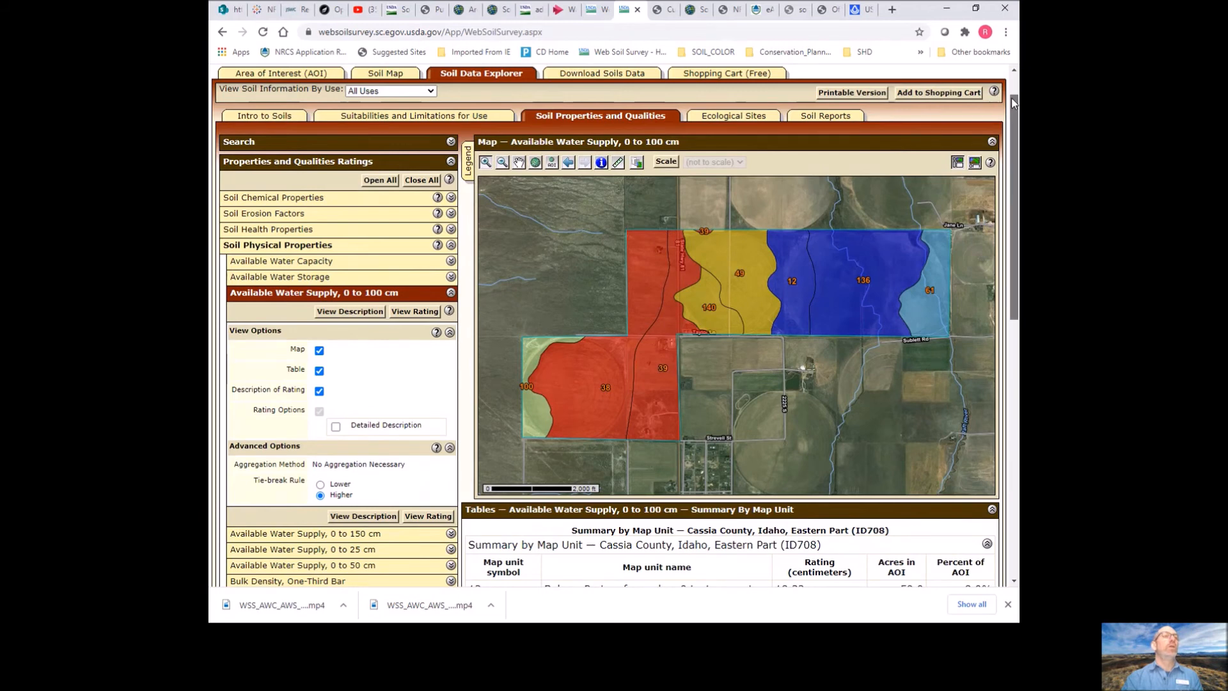
pyautogui.scroll(1, 832, 192)
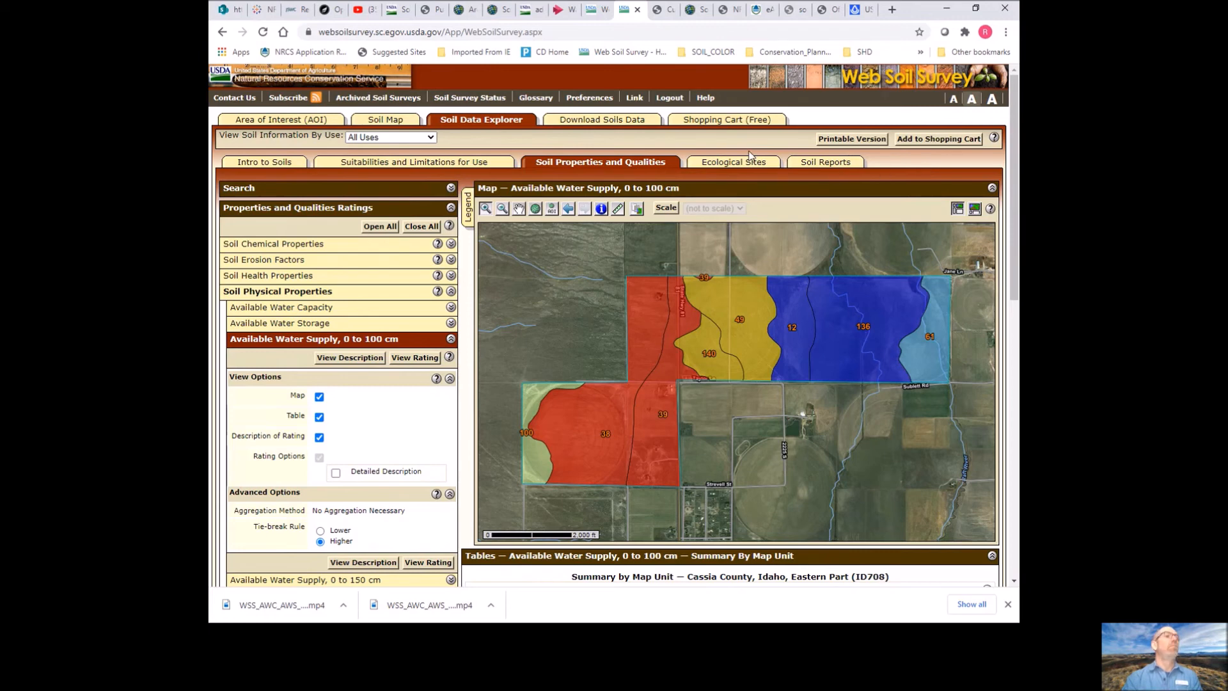
pyautogui.click(740, 123)
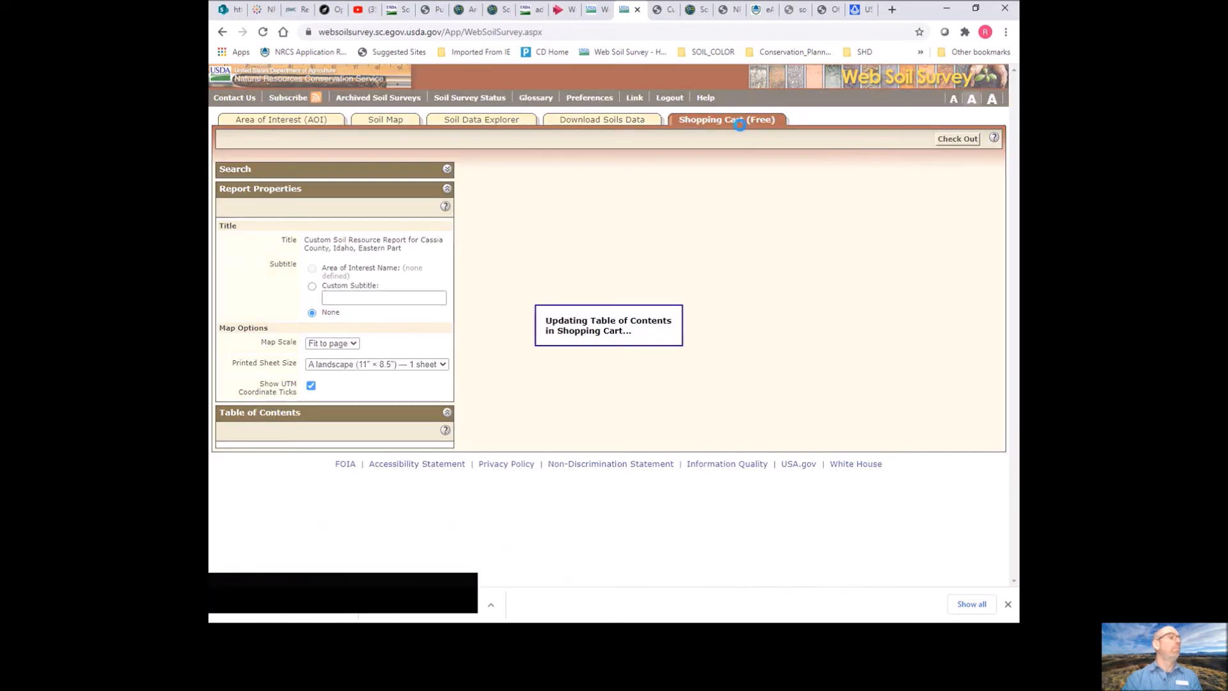
pyautogui.scroll(-1, 1011, 202)
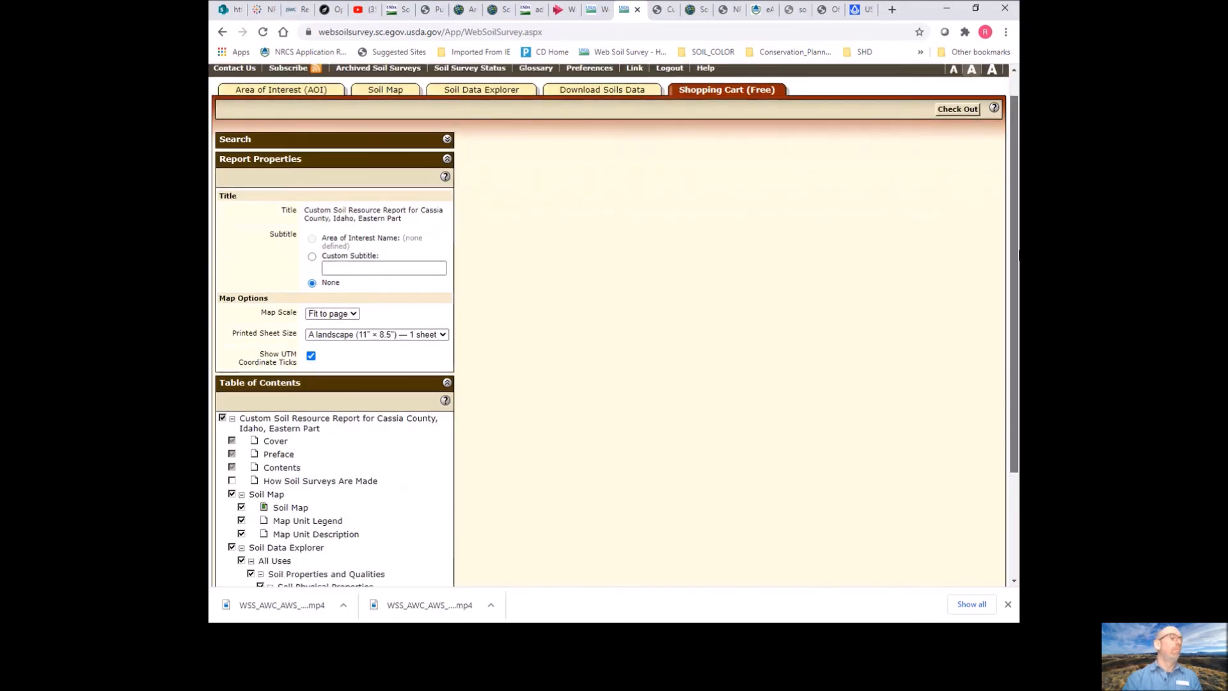
pyautogui.scroll(-3, 1018, 255)
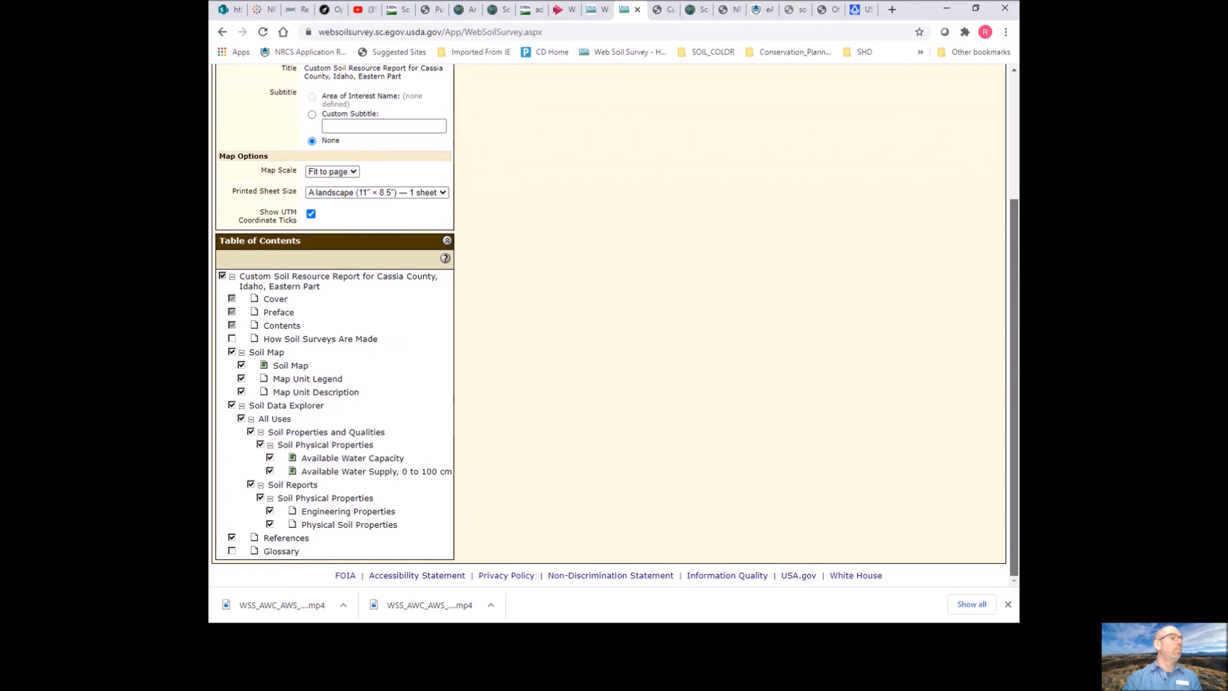
pyautogui.scroll(3, 565, 167)
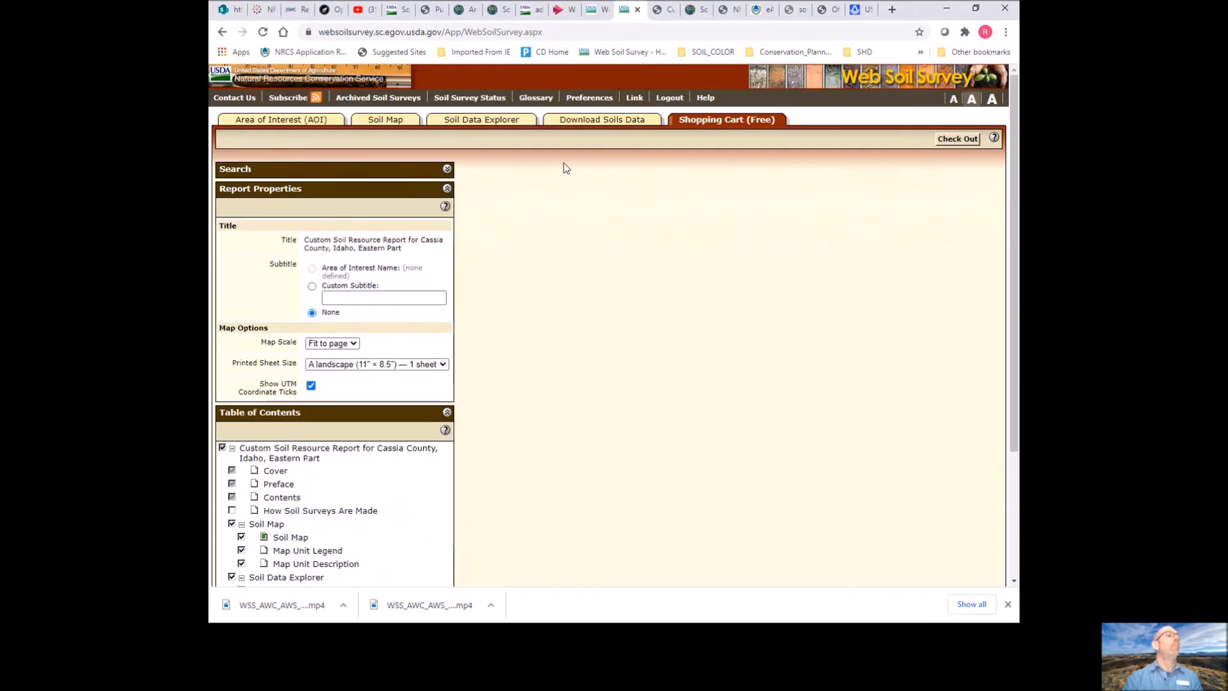
# Add the Available Water Supply, 0 to 100 cm rating to the shopping cart a second time without a subtitle.
pyautogui.click(513, 119)
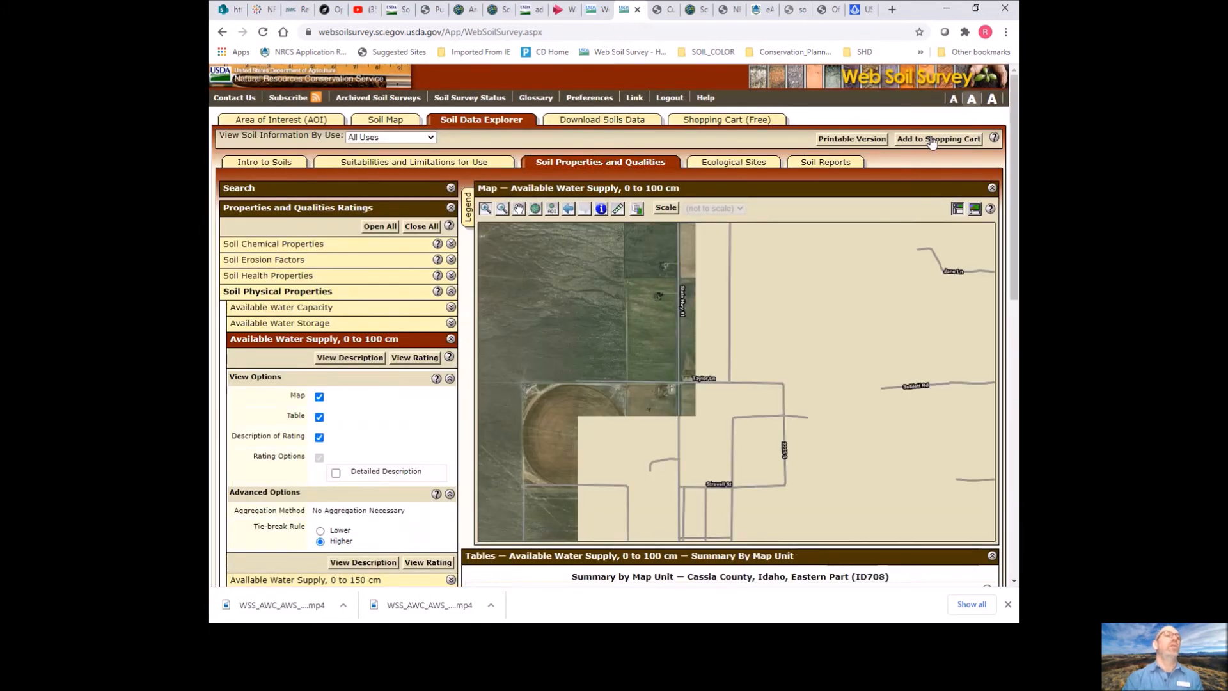
pyautogui.click(933, 139)
pyautogui.click(945, 220)
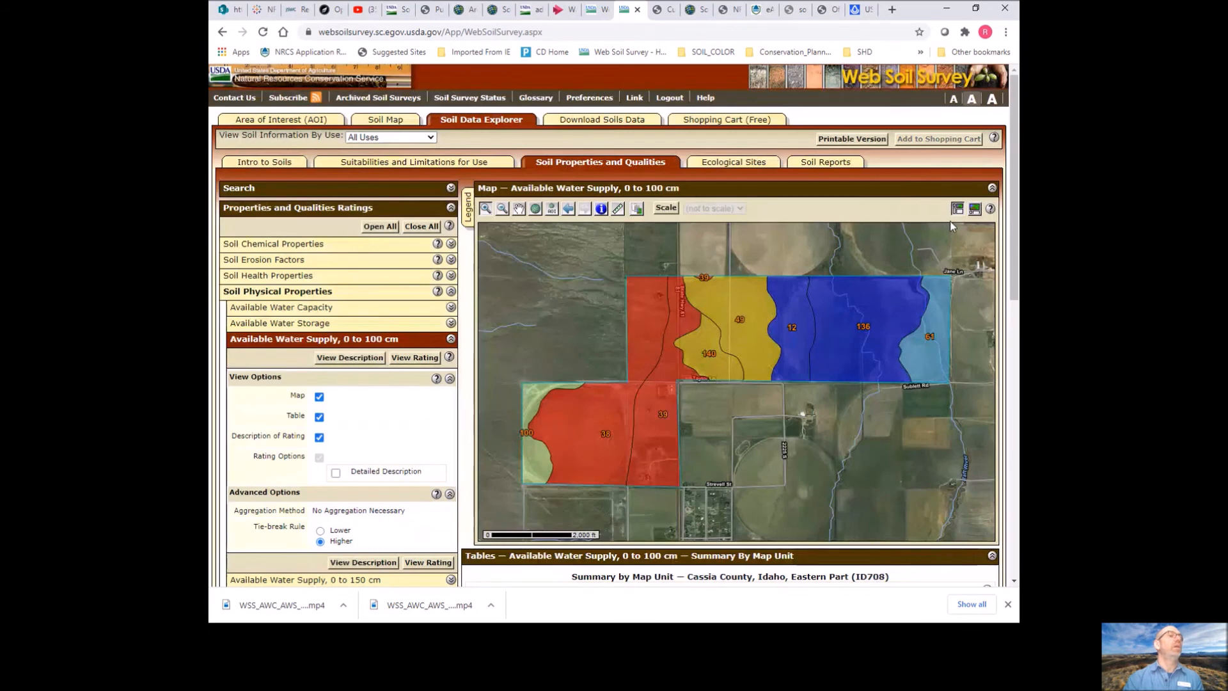
# Check out the shopping cart with the Get now delivery method to generate the custom soil resource report.
pyautogui.click(715, 121)
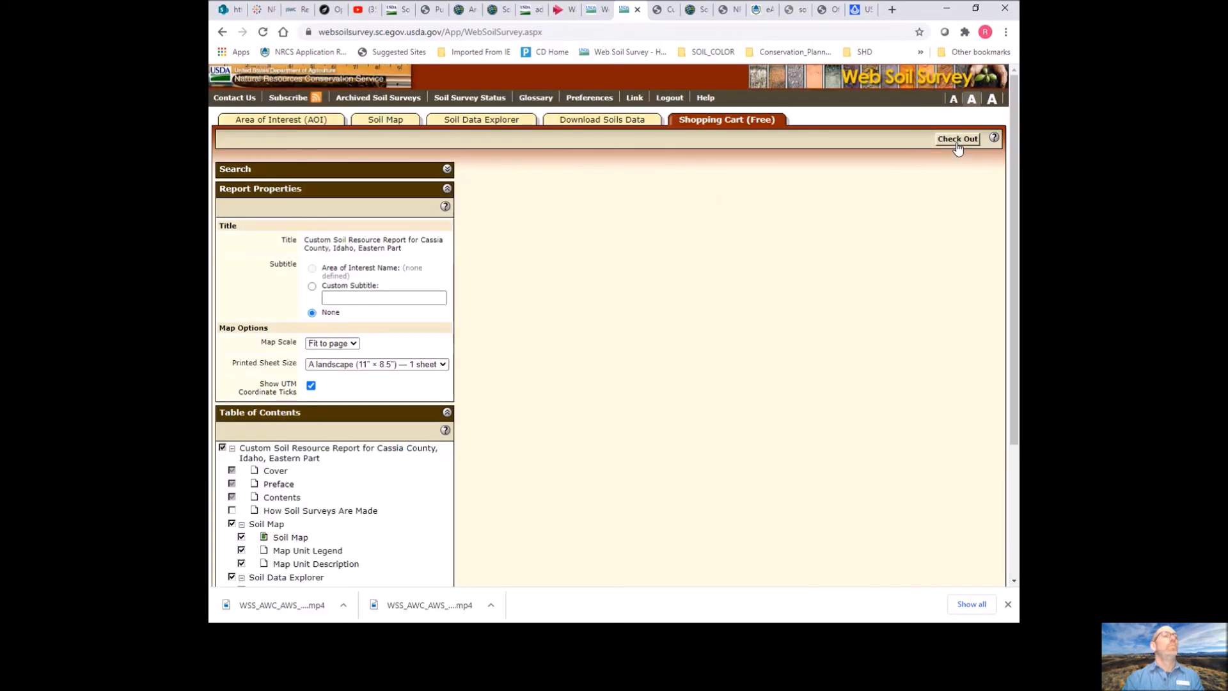
pyautogui.click(958, 140)
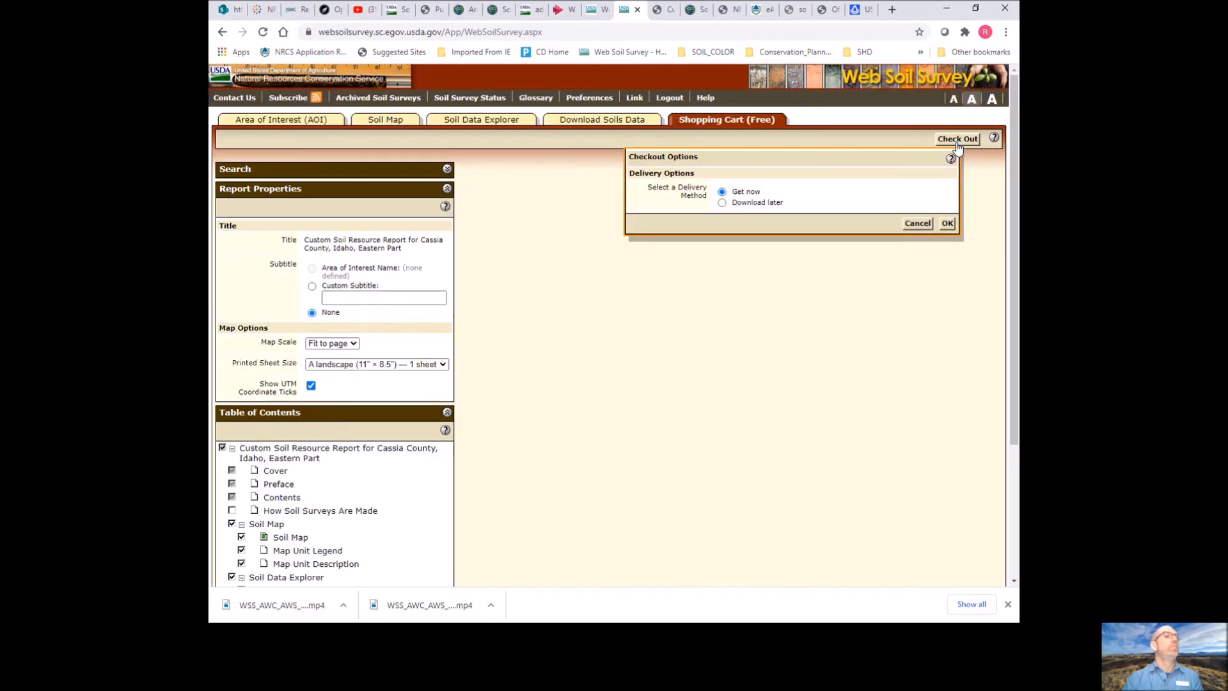
pyautogui.click(949, 223)
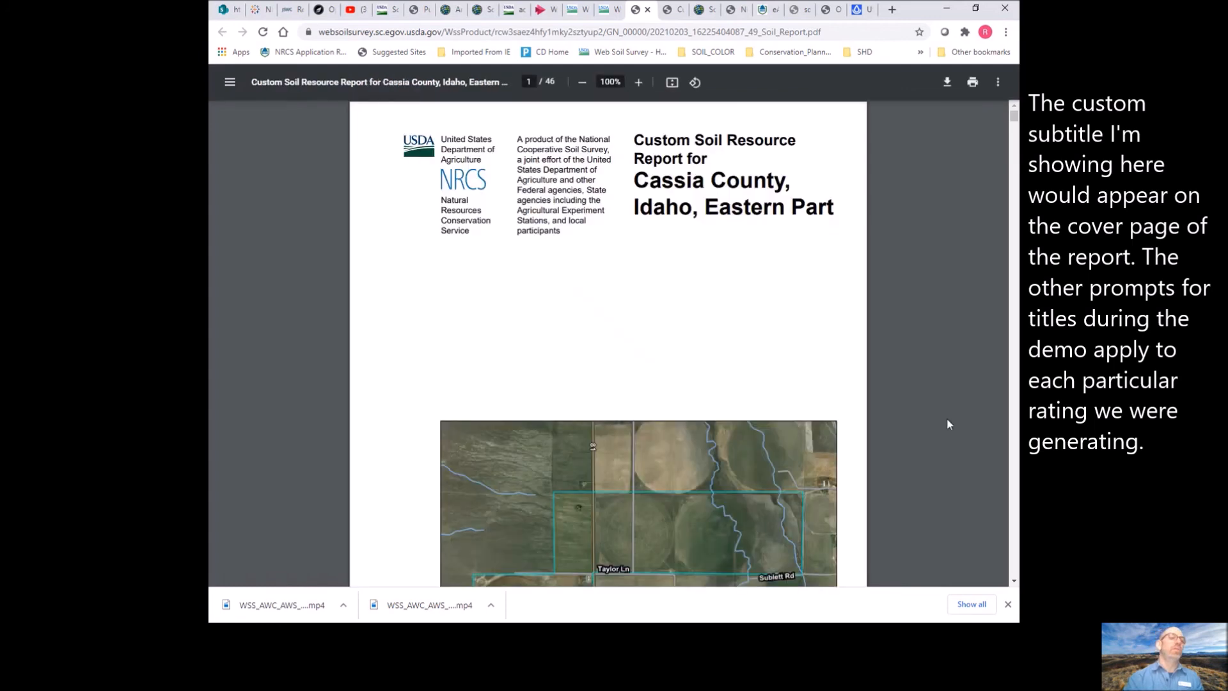
# Look through the custom soil resource report PDF from the cover page and preface to the table of contents.
pyautogui.scroll(-5, 1014, 584)
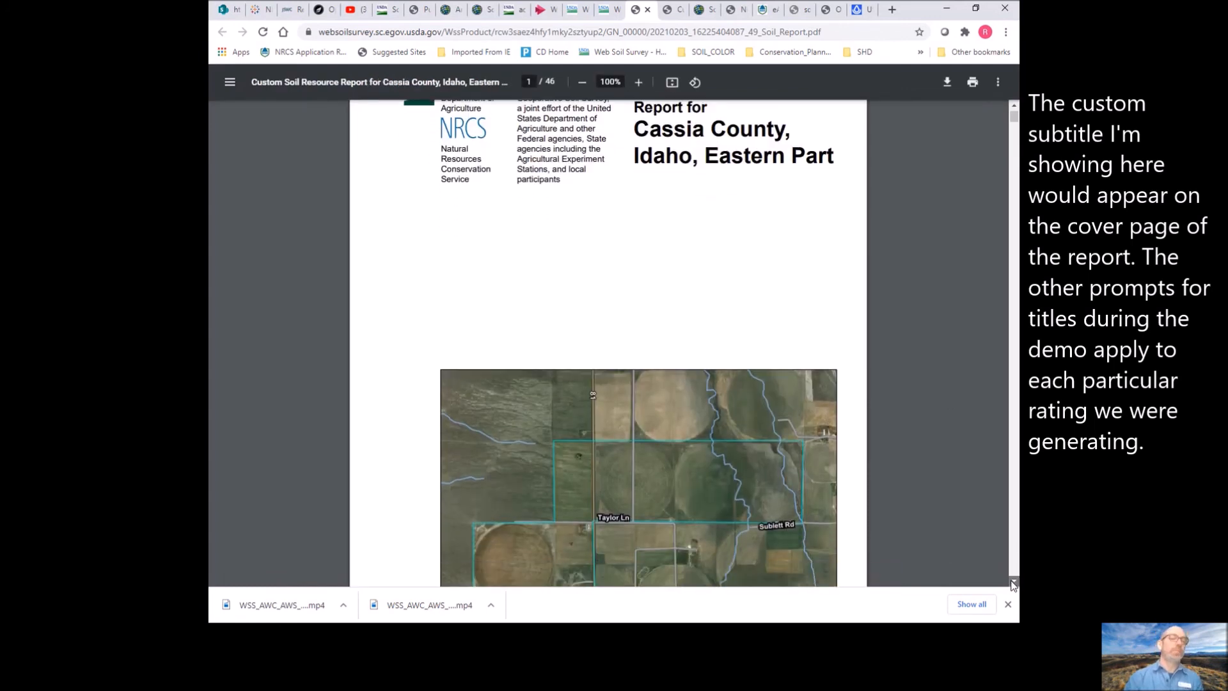
pyautogui.scroll(-6, 1014, 583)
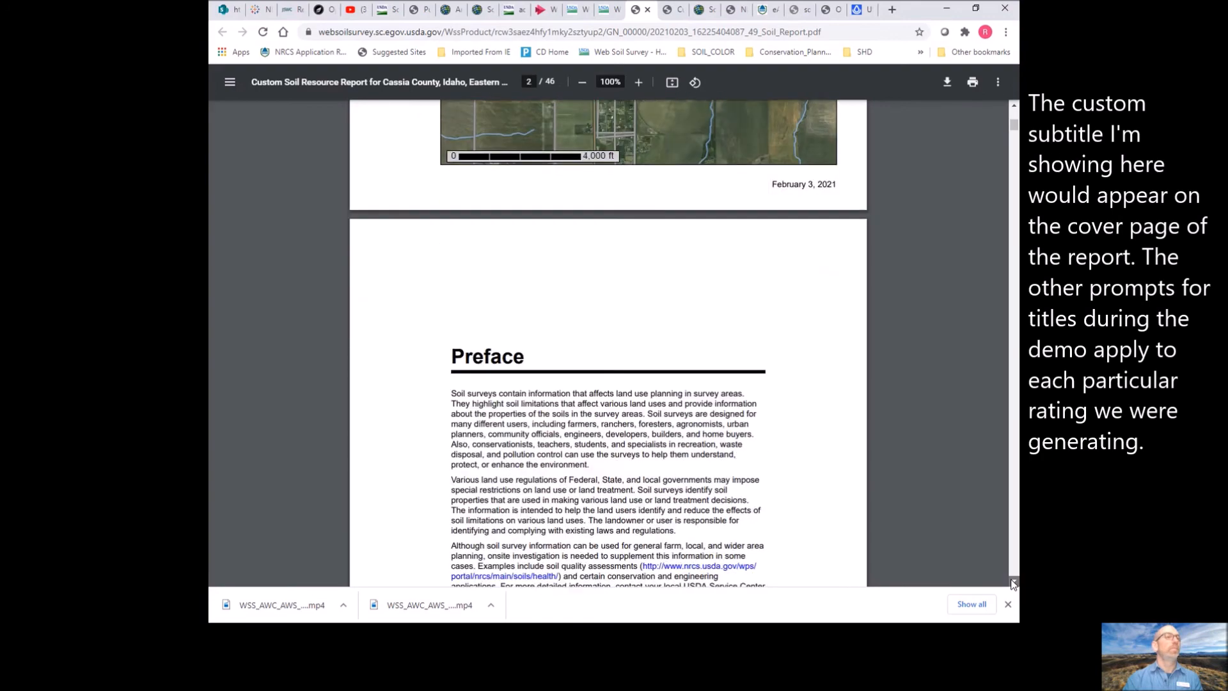
pyautogui.moveTo(1014, 127); pyautogui.dragTo(1014, 148)
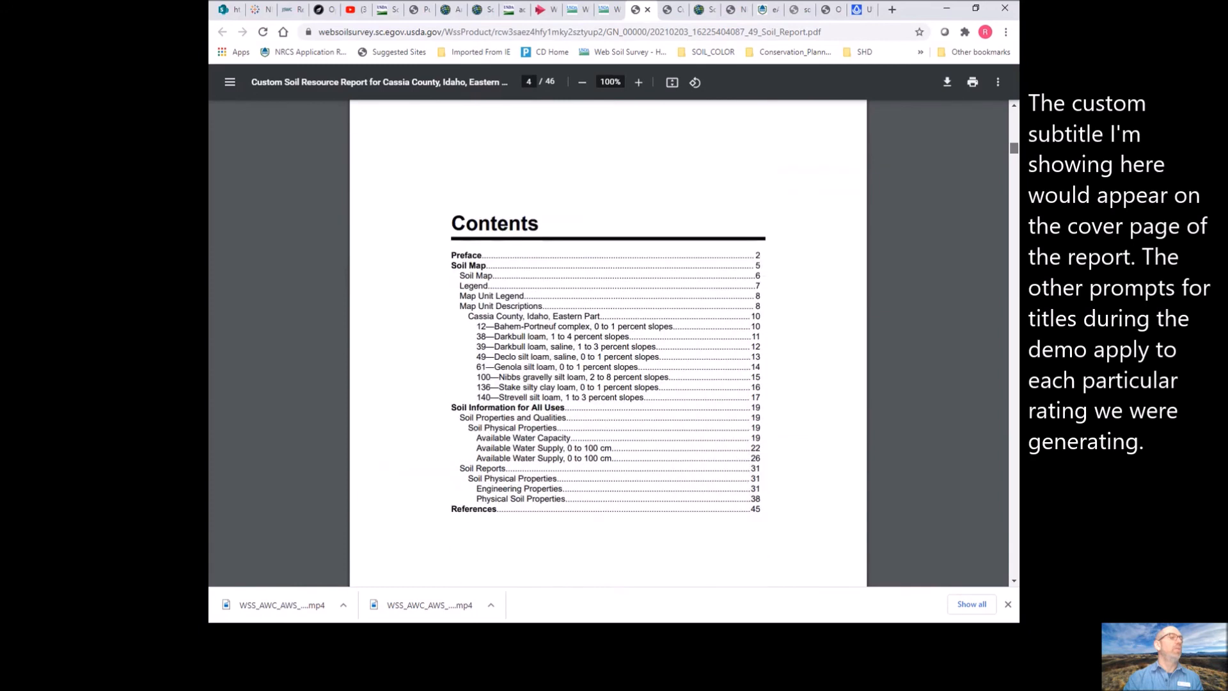